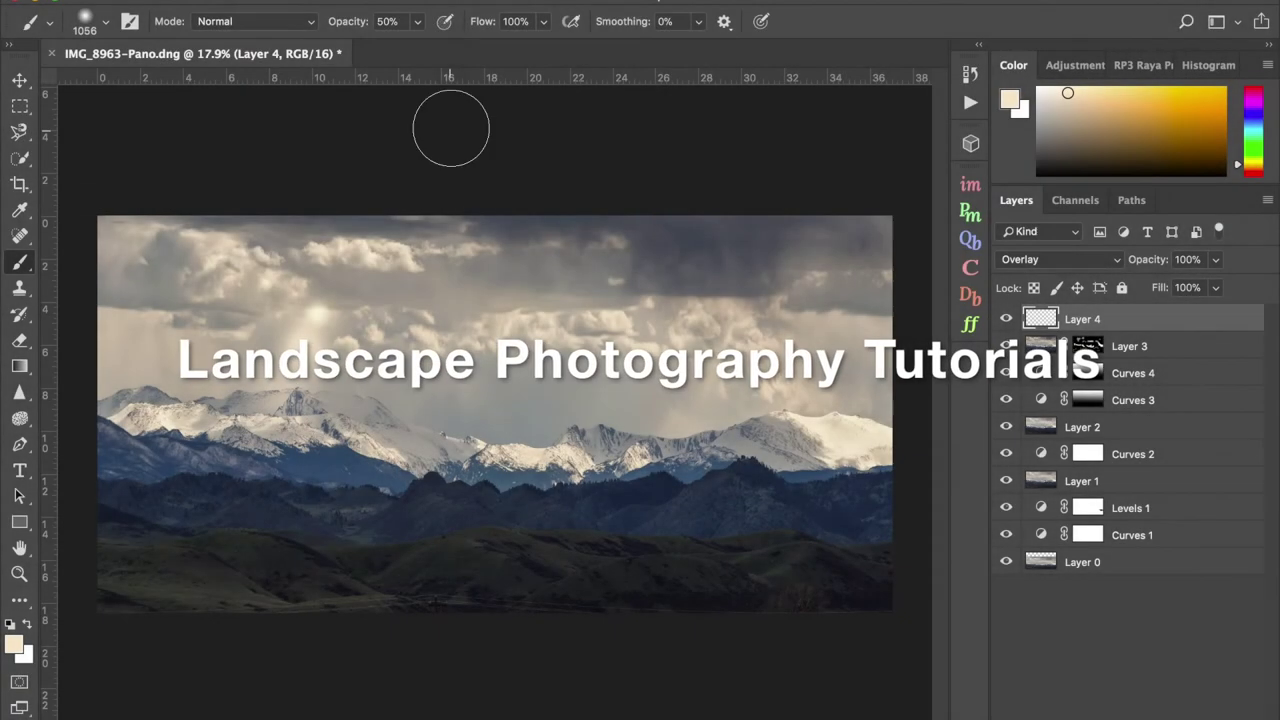
- Switch to the Mnt Elbert Flower Aspen.tif document window
left_click(492, 2)
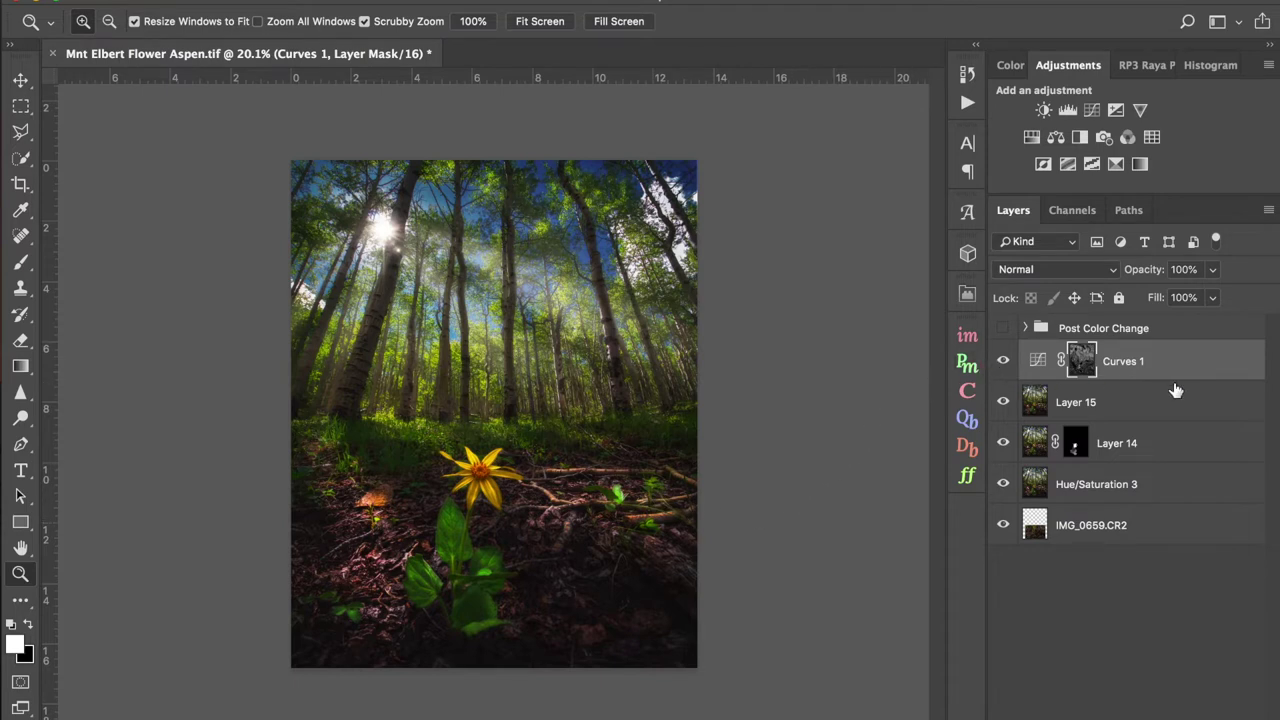
- Add a Hue/Saturation adjustment layer above Curves 1 limited to the Greens range
left_click(1032, 139)
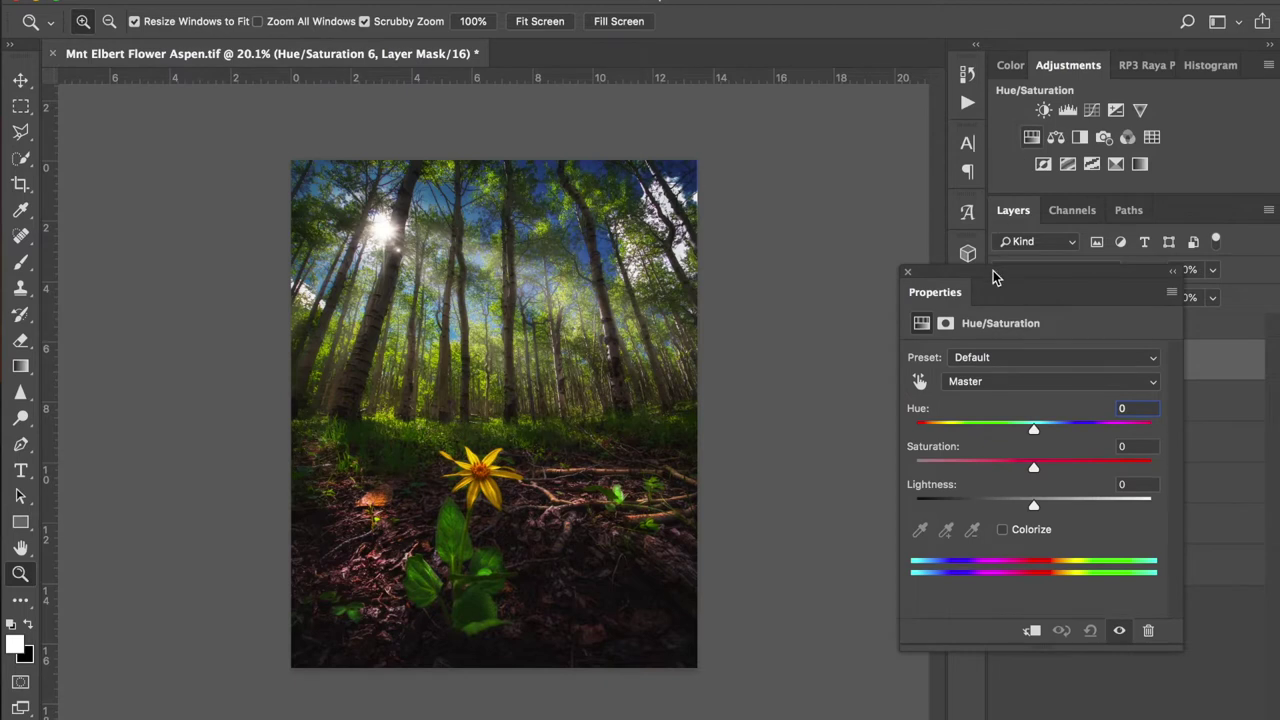
left_click_drag(993, 277, 893, 161)
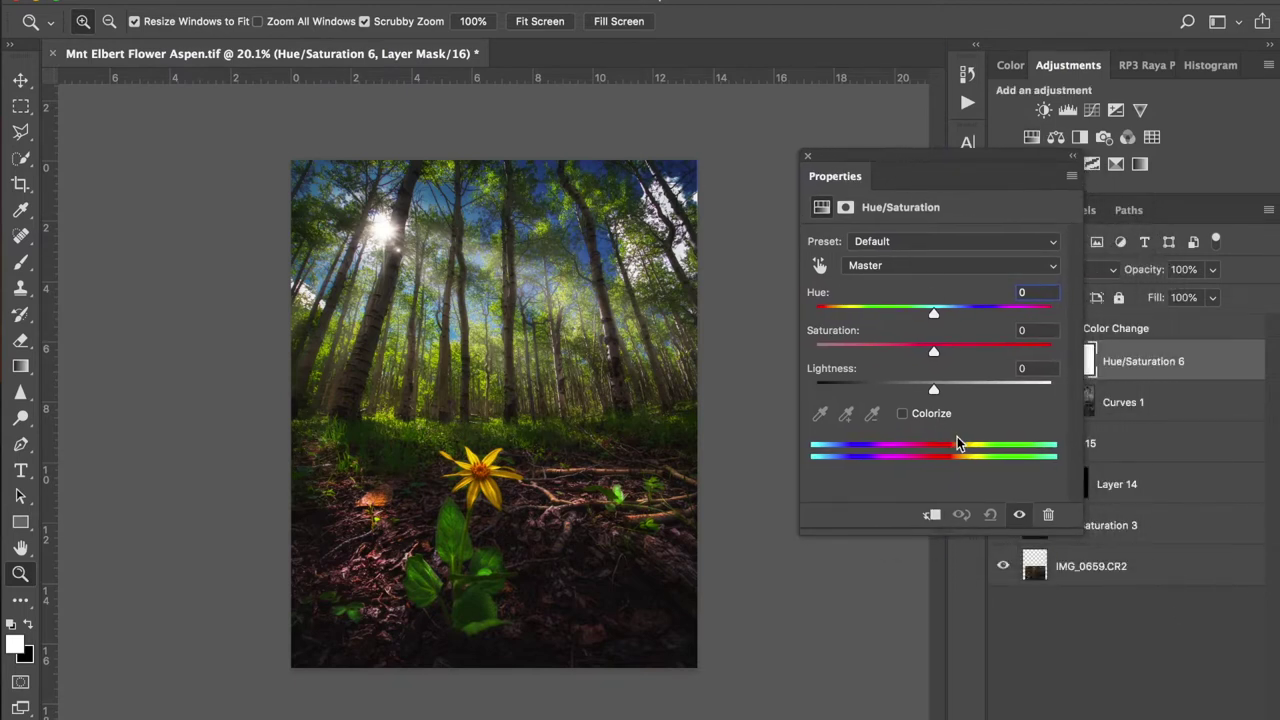
left_click(884, 270)
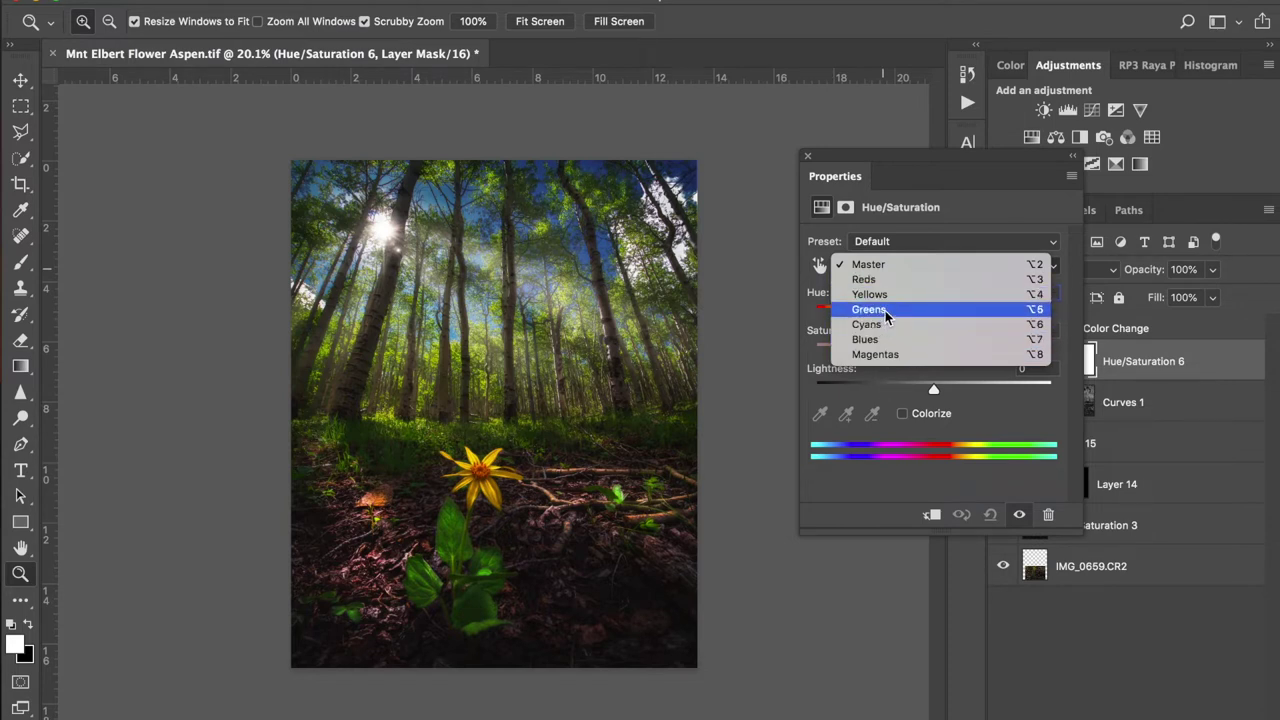
left_click(886, 312)
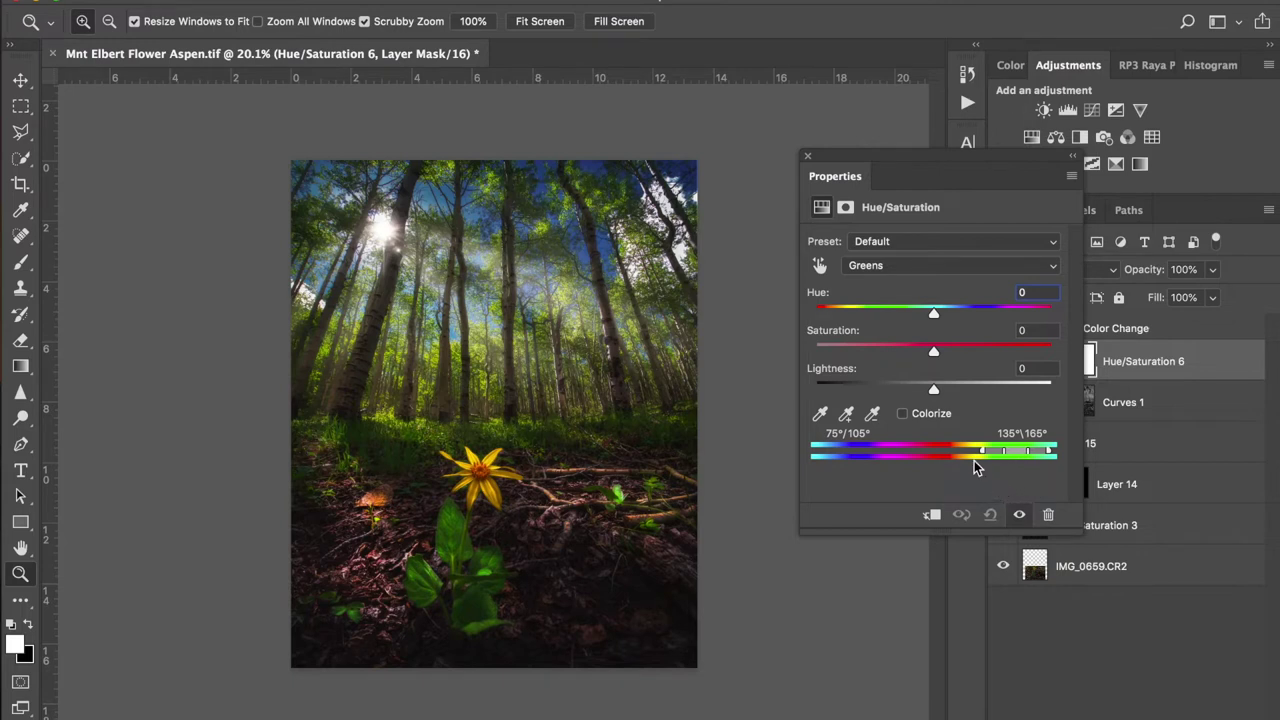
- Set the Greens hue on Hue/Saturation 6 to -180 so the leaves turn red
left_click_drag(911, 160, 960, 155)
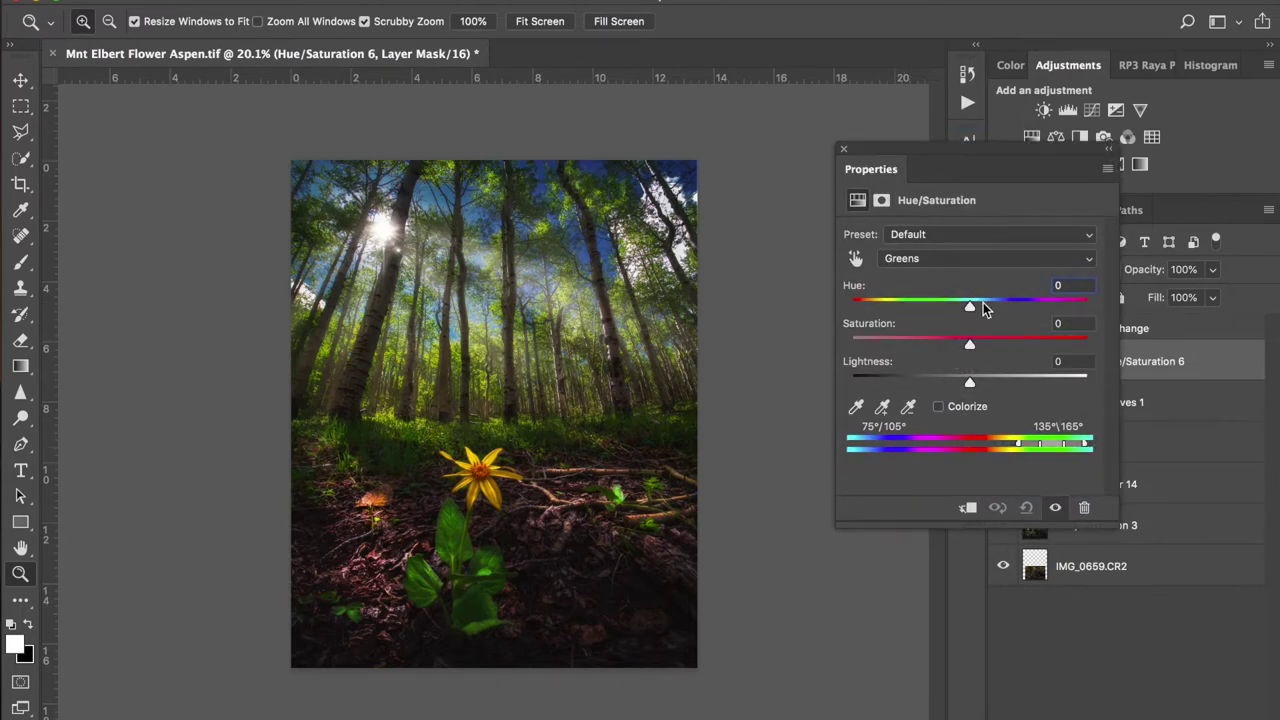
left_click_drag(973, 310, 845, 309)
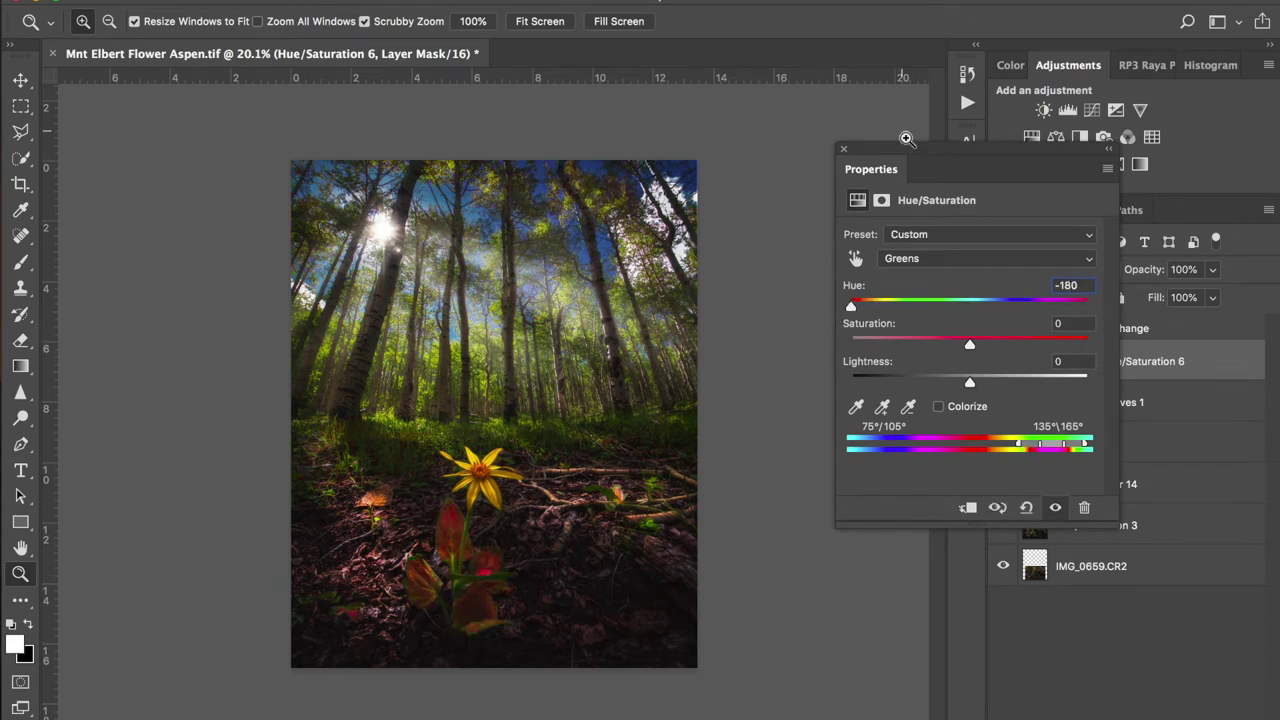
left_click_drag(913, 155, 782, 144)
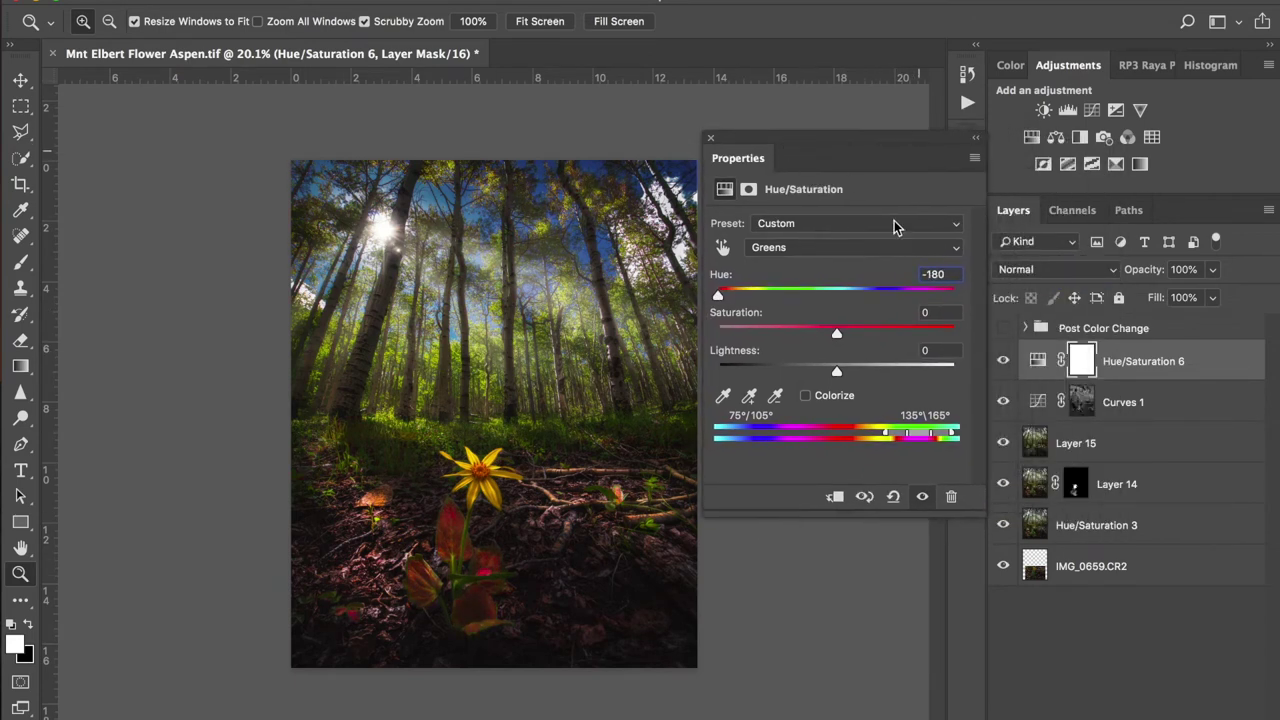
- Toggle Hue/Saturation 6 on and off to compare with the original, leaving it hidden
left_click(1004, 362)
left_click(1004, 362)
left_click(1004, 362)
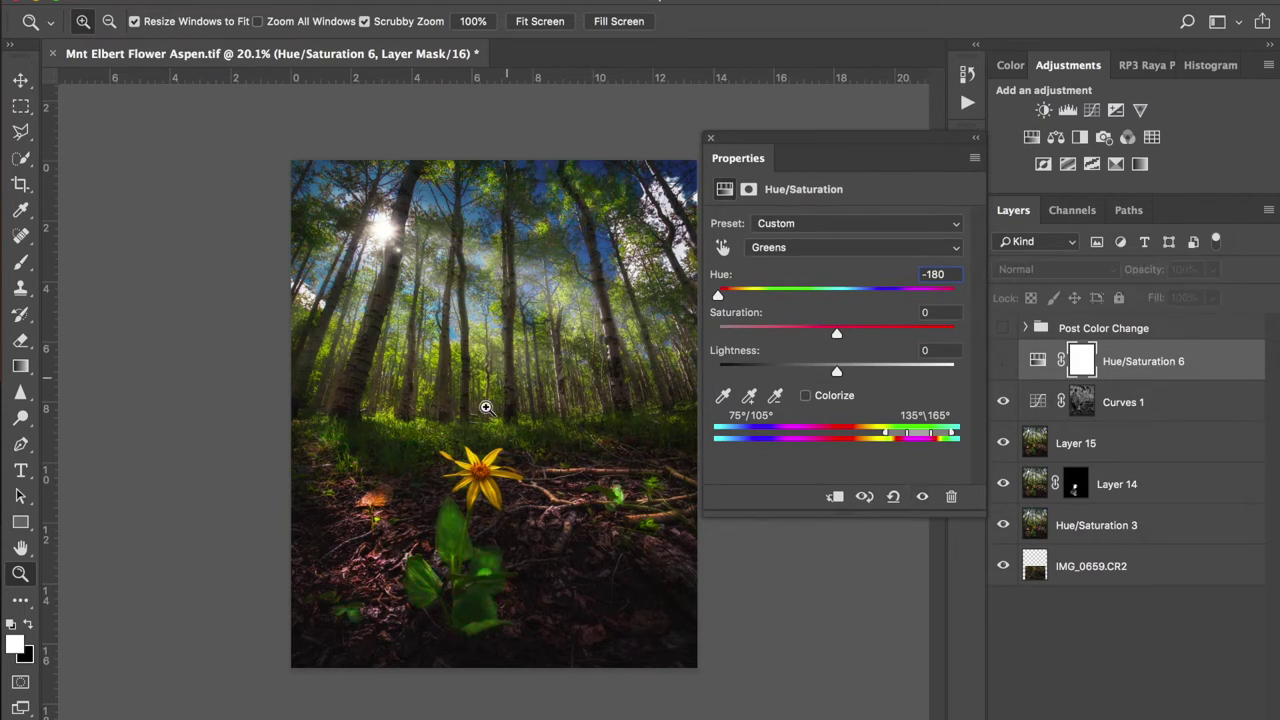
left_click(1004, 364)
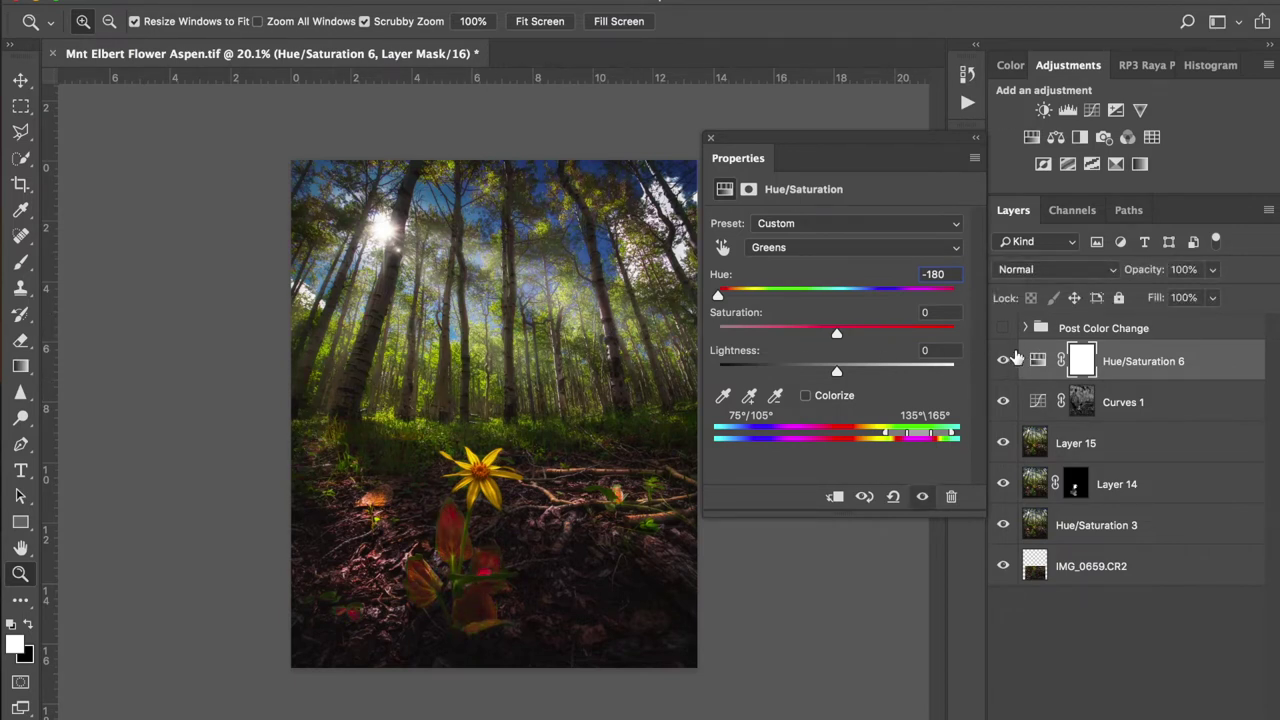
left_click(1004, 361)
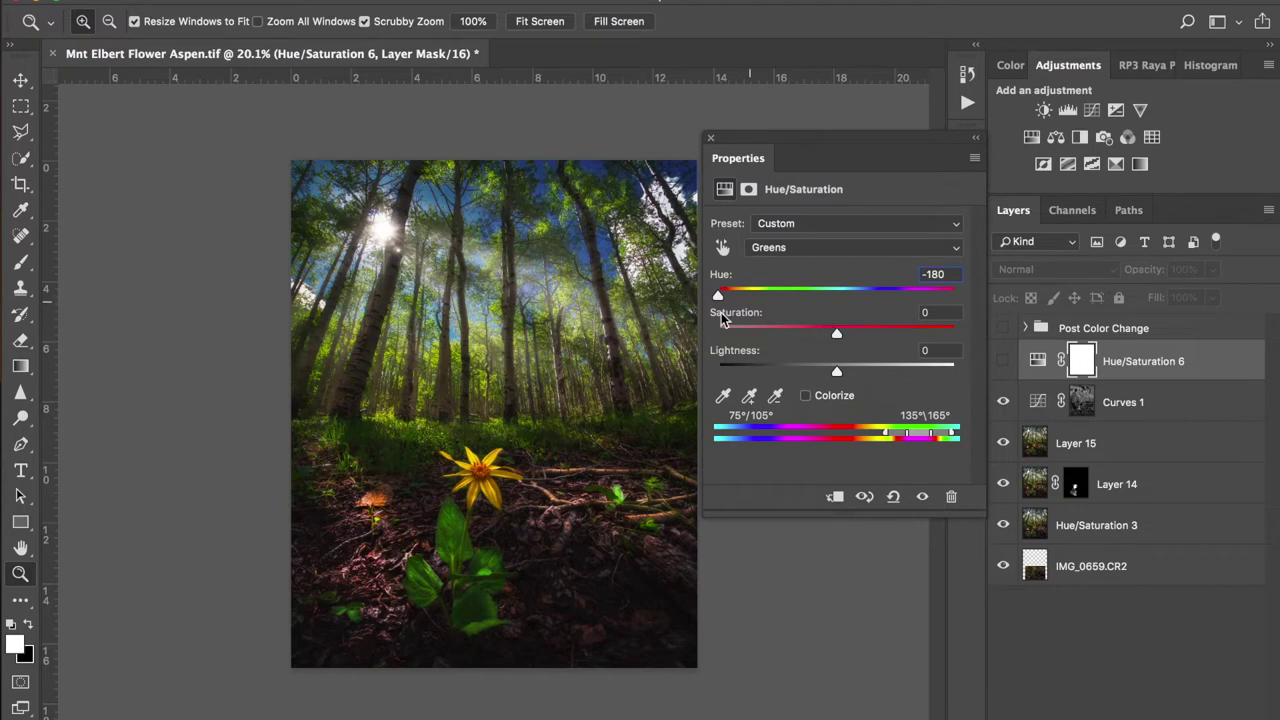
- Set the Greens hue to -124, show the layer, and move the range's lower edge to 40°
left_click_drag(726, 298, 748, 300)
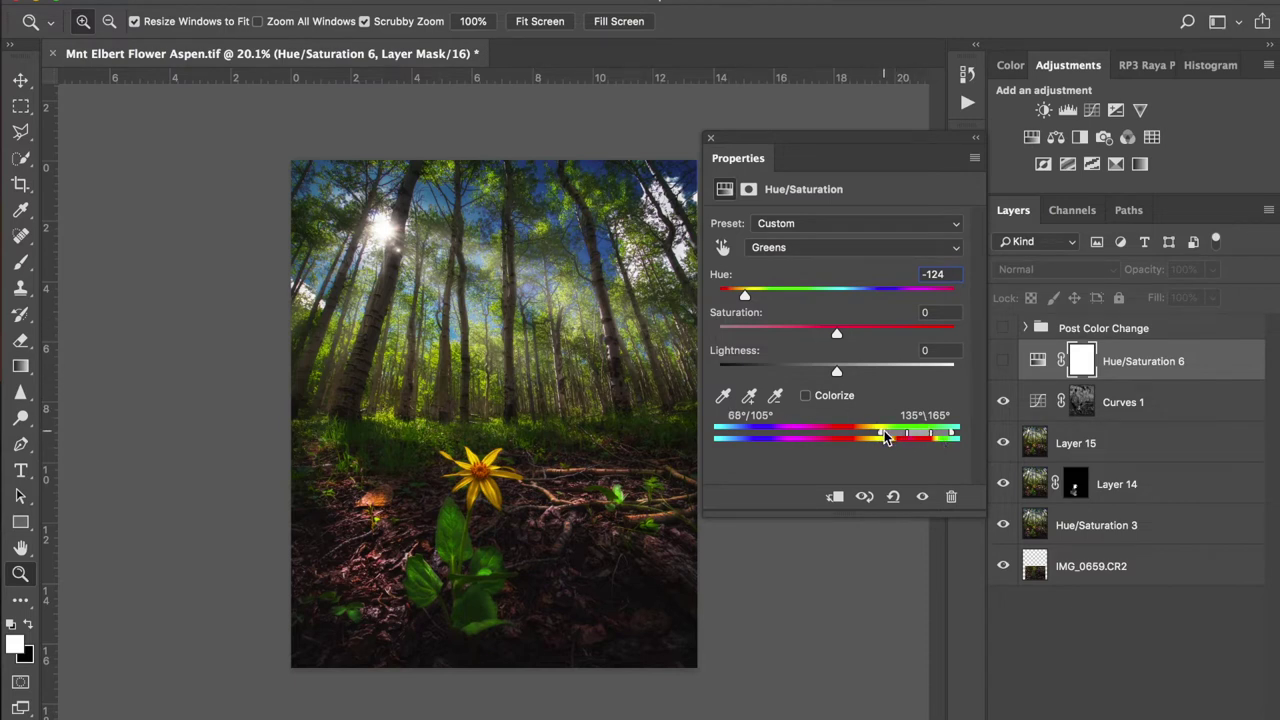
left_click_drag(884, 437, 865, 439)
left_click(1003, 363)
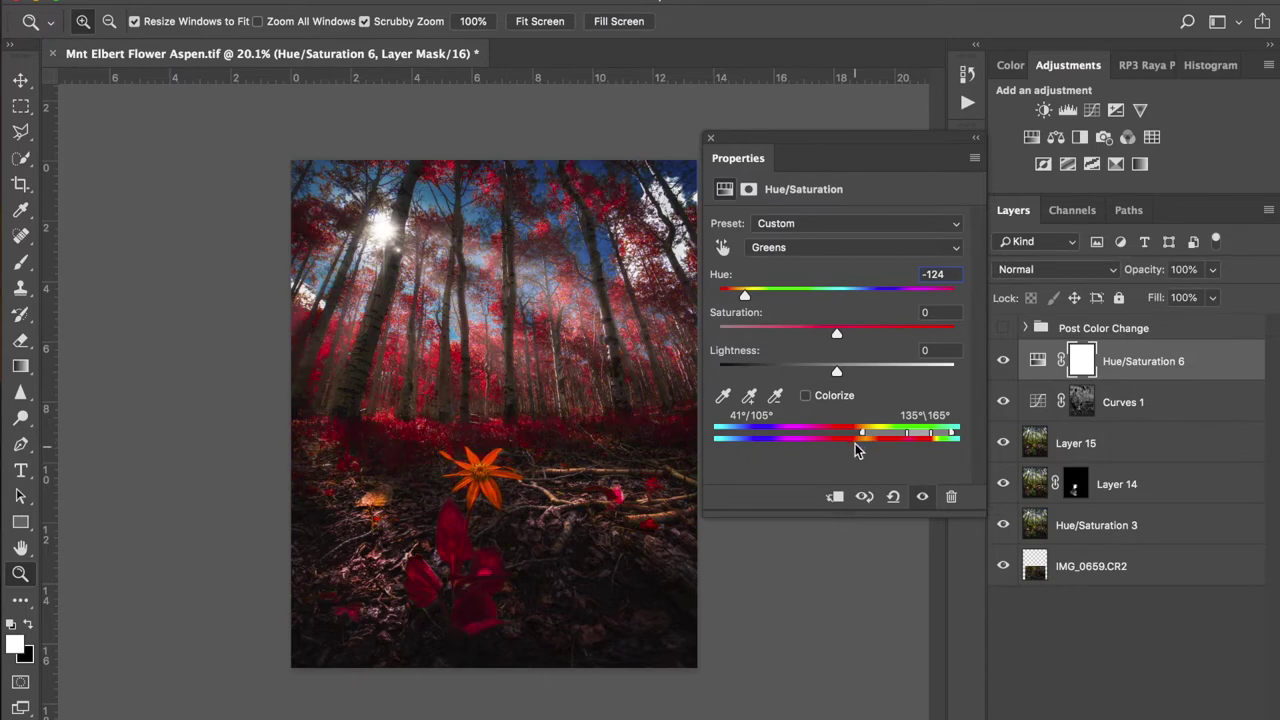
mouse_move(861, 437)
left_mouse_down()
mouse_move(893, 437)
mouse_move(865, 443)
left_mouse_up()
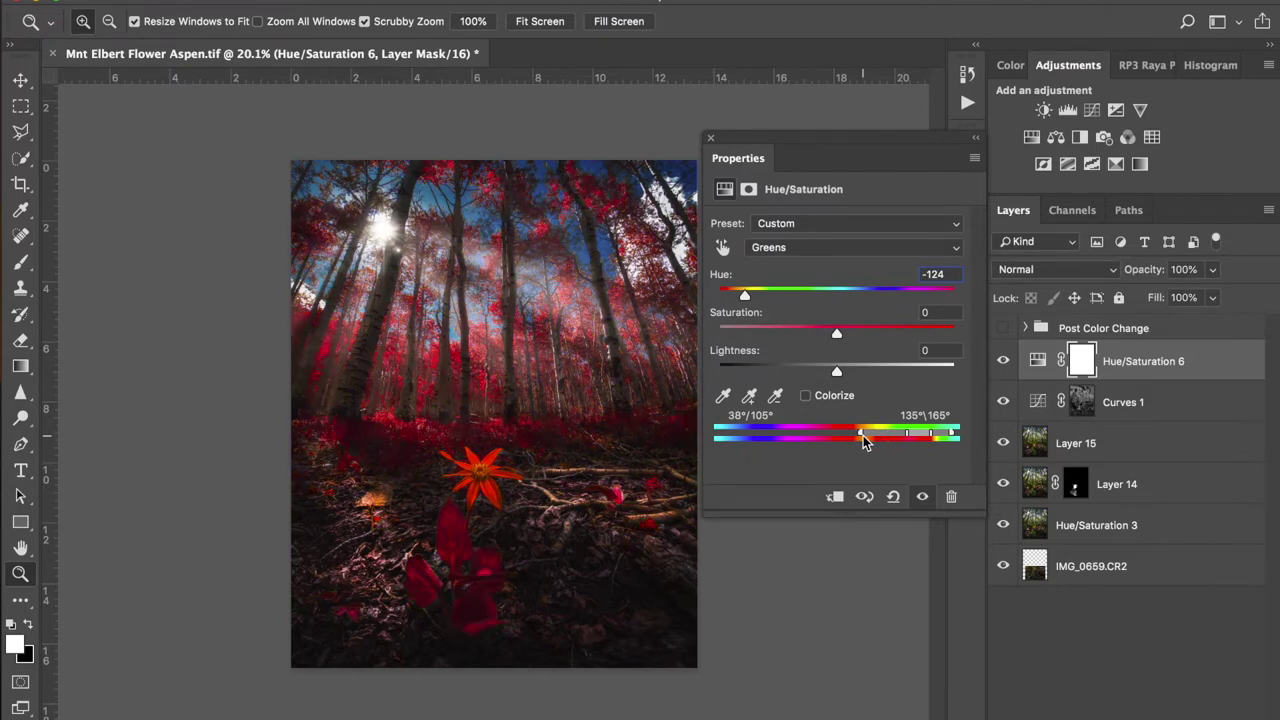
left_click_drag(863, 440, 865, 438)
- Set the range falloffs to about 91° and 156° with upper edge 120°, keeping the sky blue
mouse_move(909, 440)
left_mouse_down()
mouse_move(876, 440)
mouse_move(901, 444)
left_mouse_up()
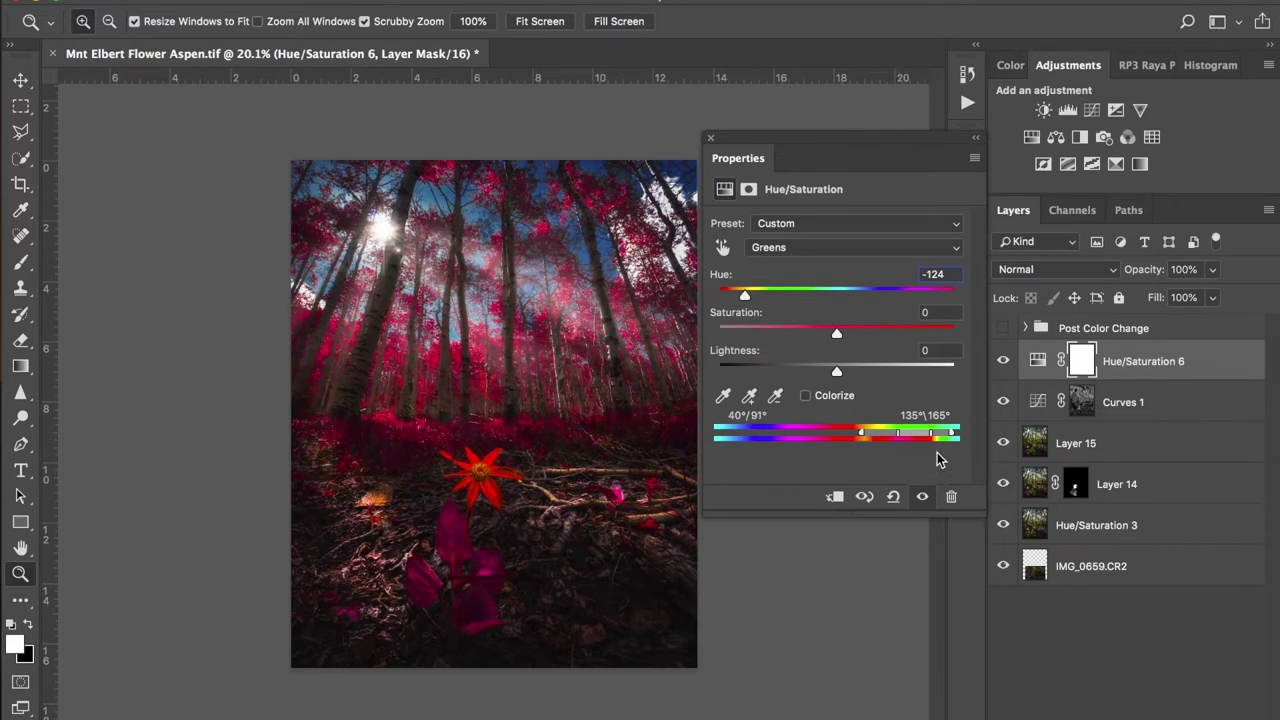
mouse_move(955, 438)
left_mouse_down()
mouse_move(723, 431)
mouse_move(770, 441)
left_mouse_up()
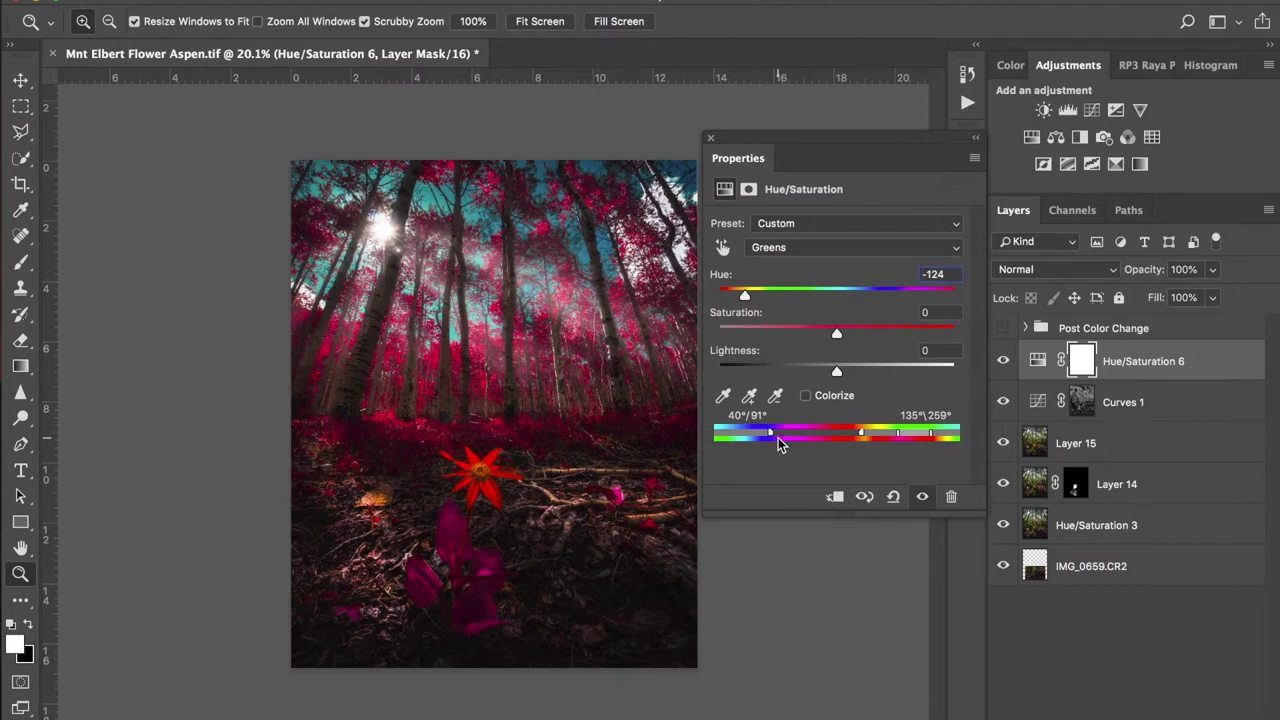
left_click_drag(775, 440, 716, 438)
left_click_drag(958, 437, 949, 440)
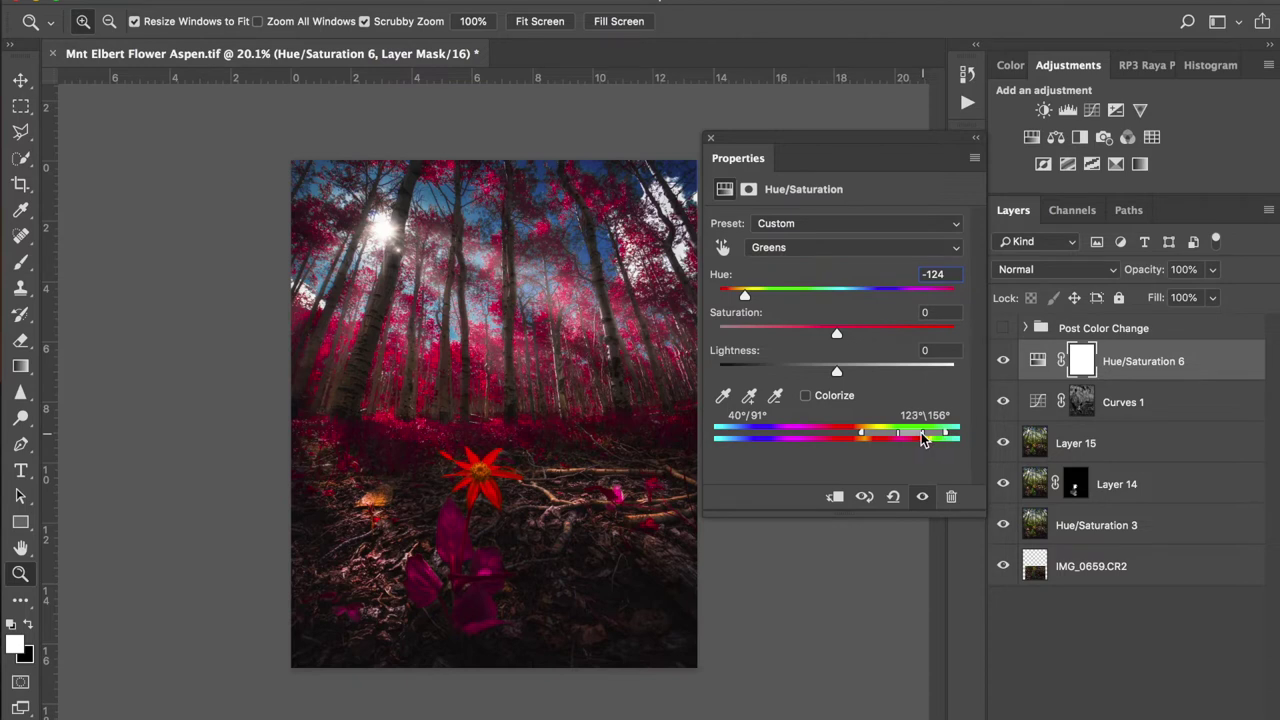
mouse_move(922, 438)
left_mouse_down()
mouse_move(940, 443)
mouse_move(926, 447)
left_mouse_up()
left_click_drag(924, 442, 922, 442)
- Shift the Greens hue to about -68 for orange foliage and close the Properties panel
left_click_drag(846, 150, 927, 158)
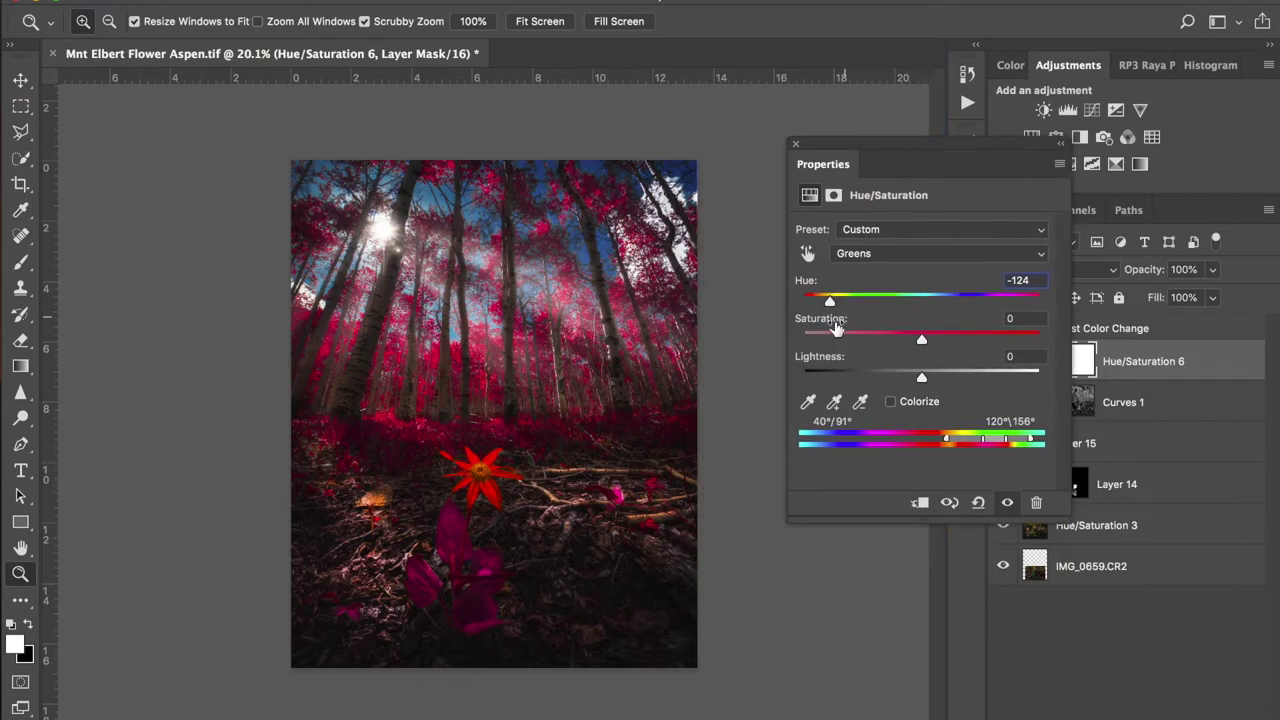
left_click_drag(829, 305, 855, 306)
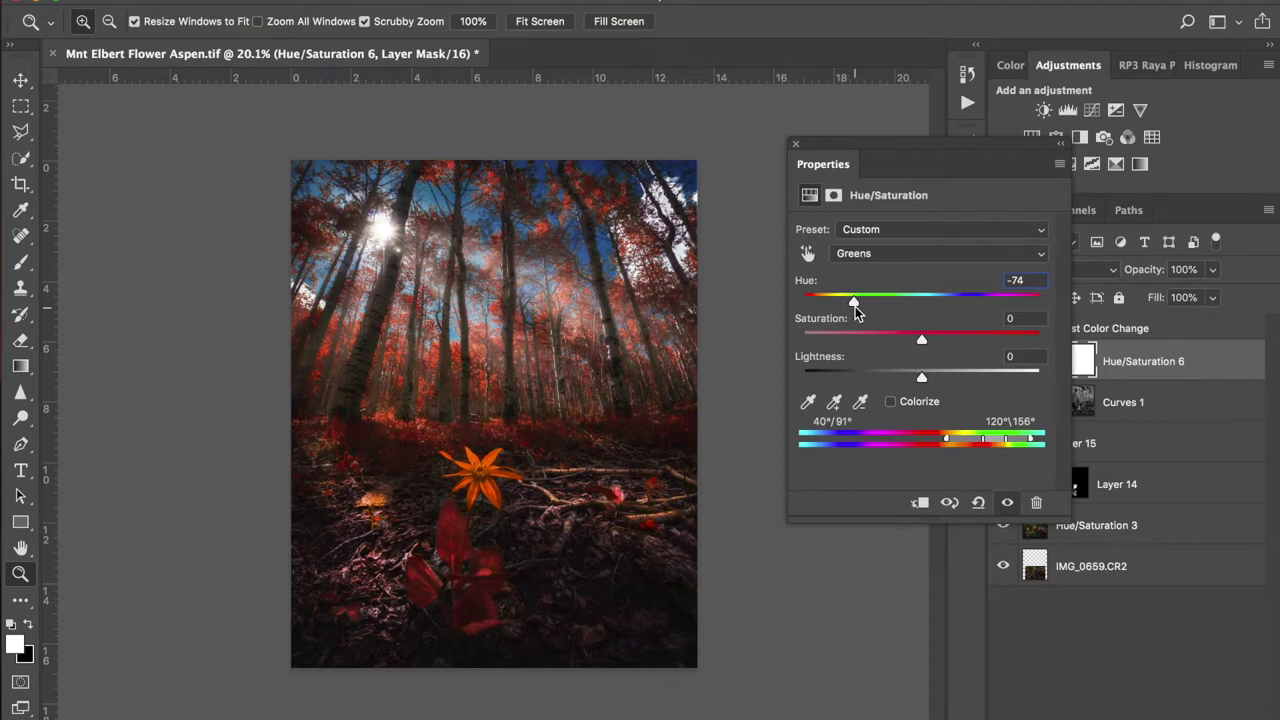
left_click_drag(856, 306, 857, 306)
left_click(796, 144)
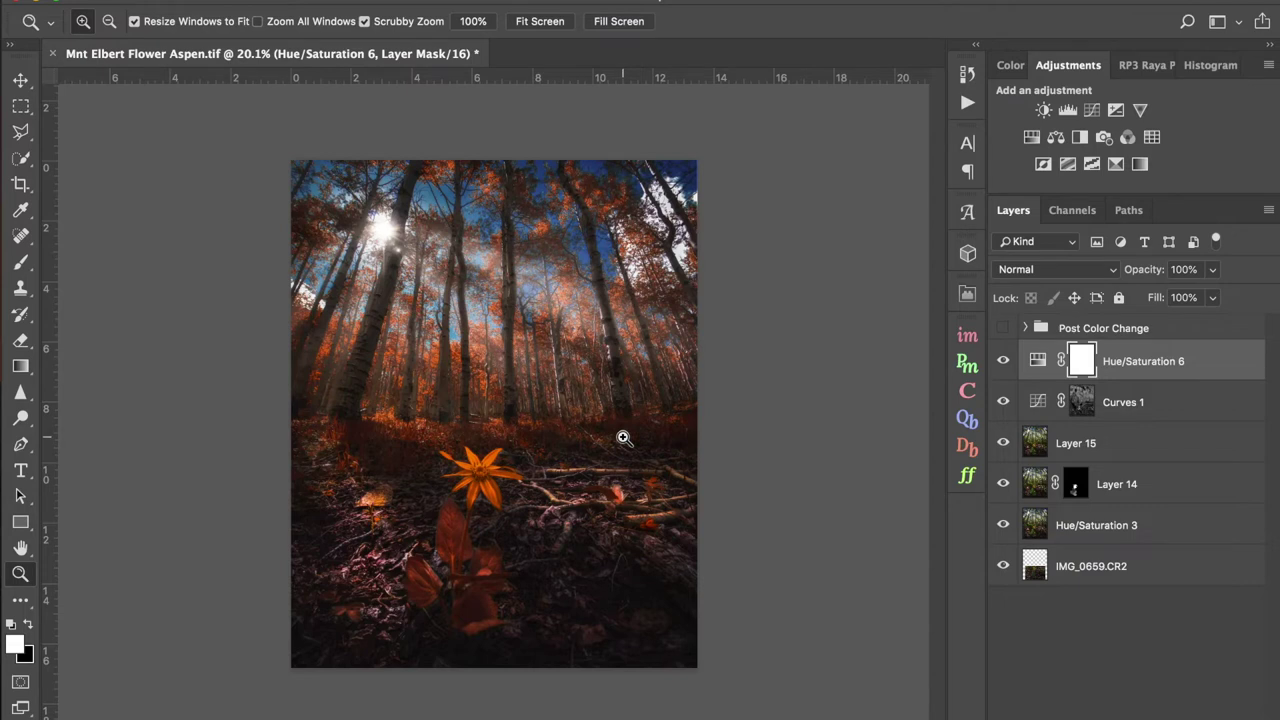
- Stamp the visible orange-canopy image into Layer 21 and hide it
key("alt")
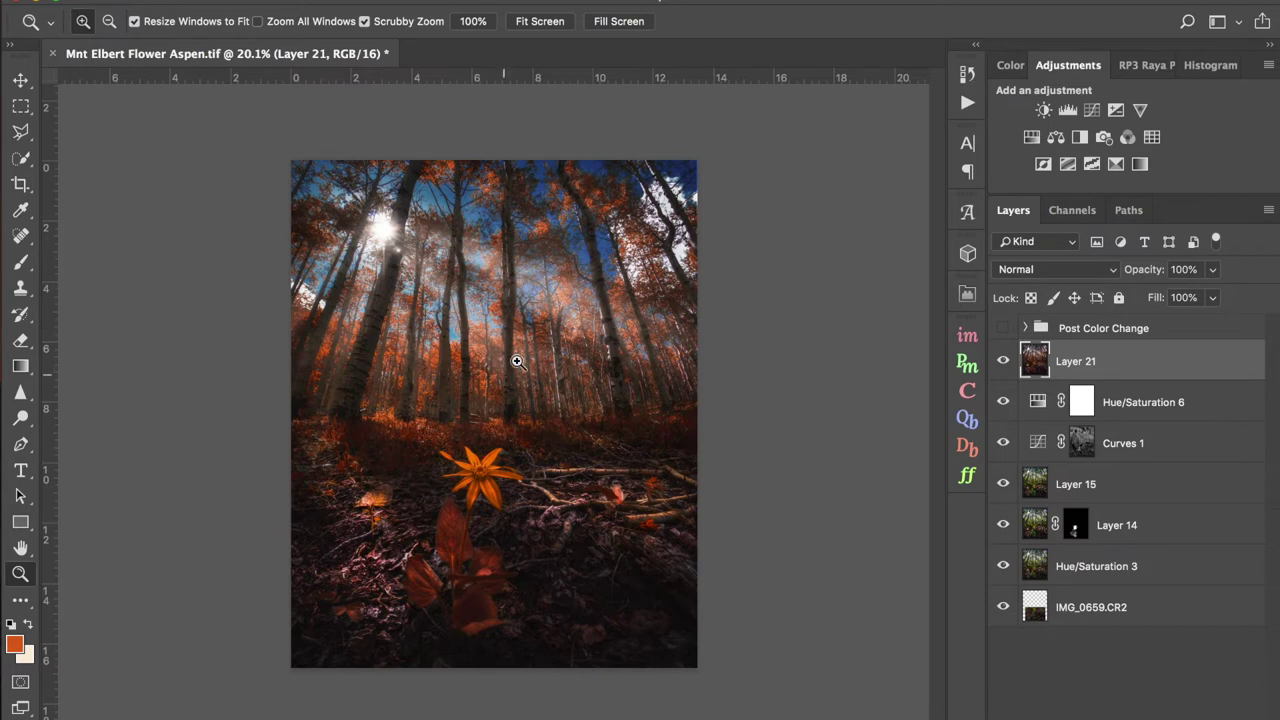
left_click(1003, 362)
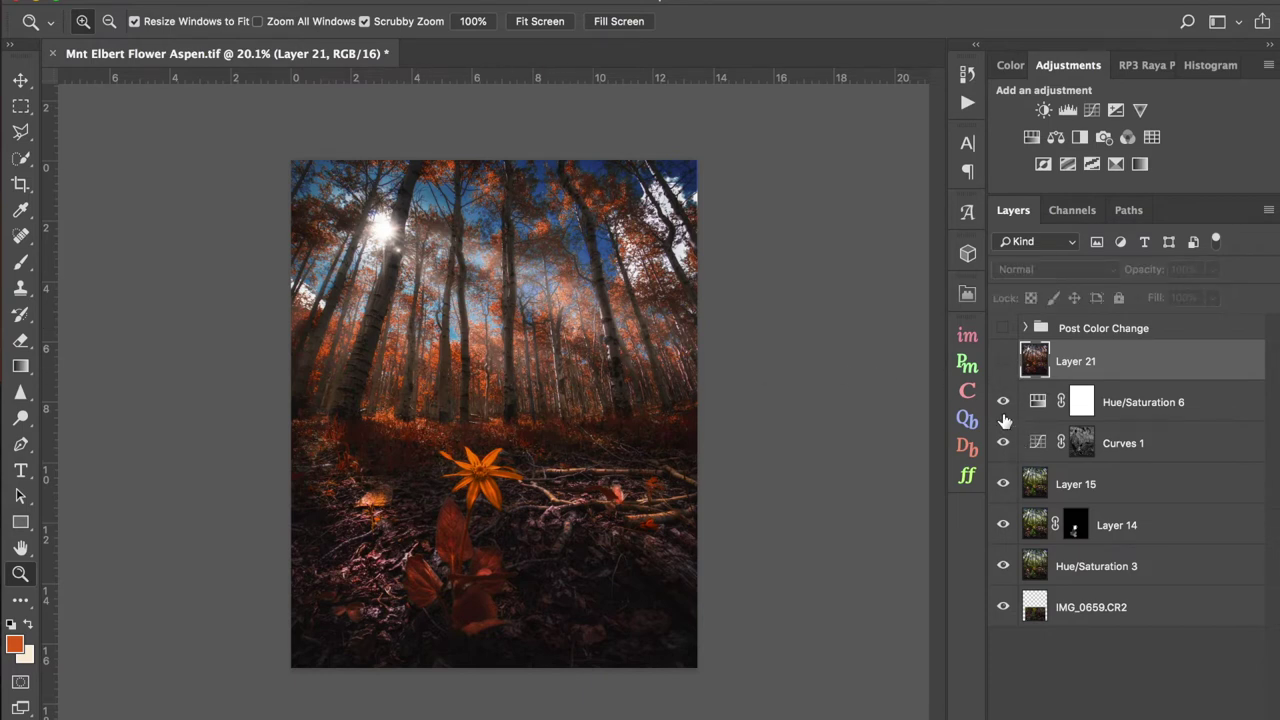
- Set the Greens hue to -99, stamp the red-foliage result into Layer 22, and hide it
double_click(1038, 404)
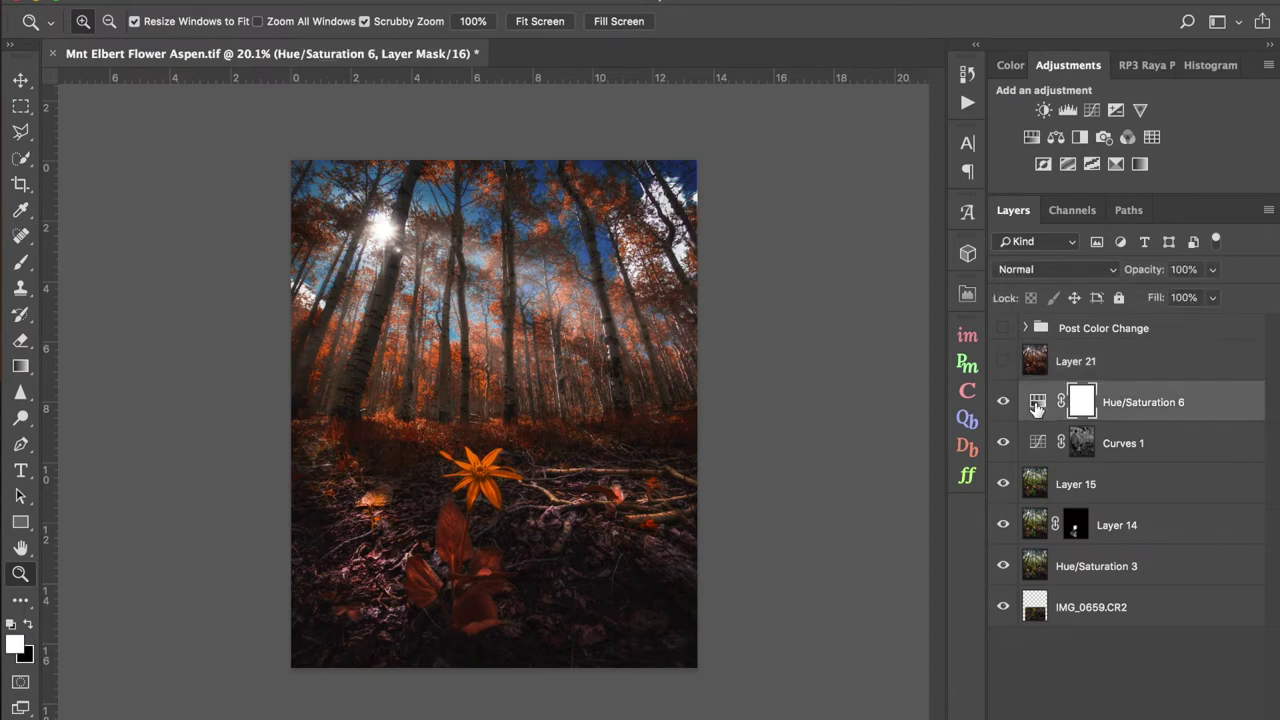
left_click(880, 254)
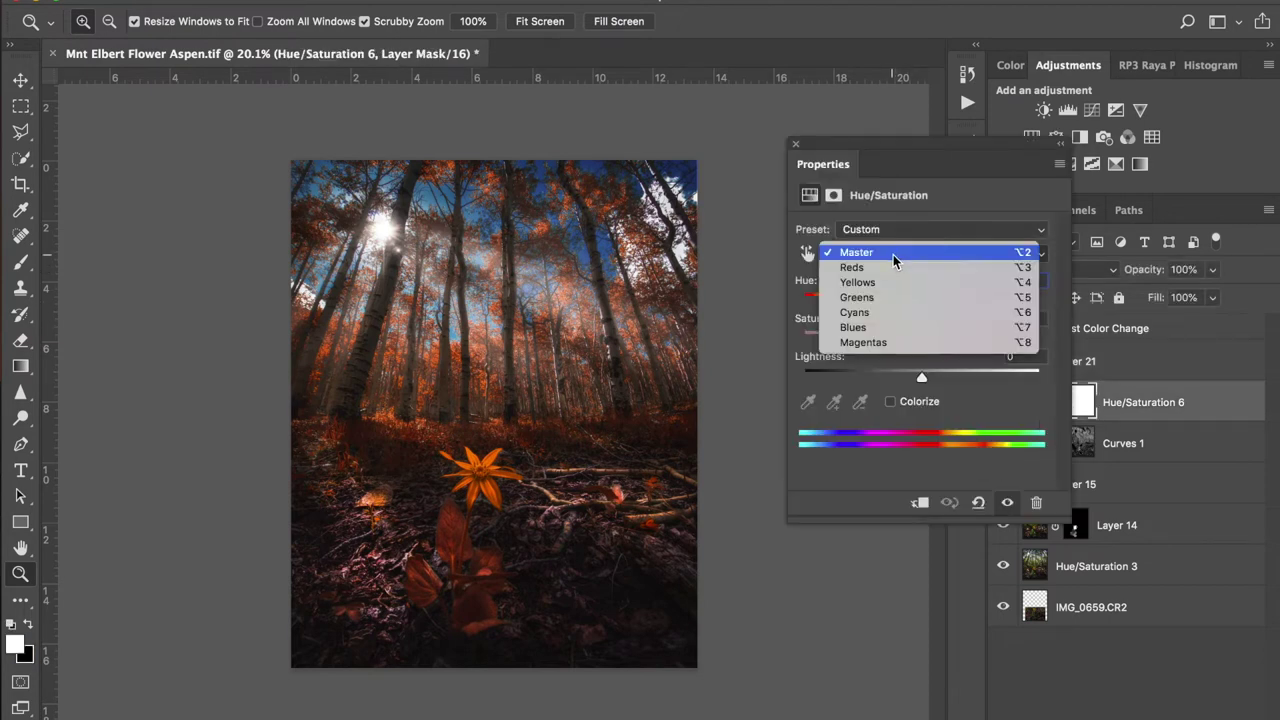
left_click(860, 297)
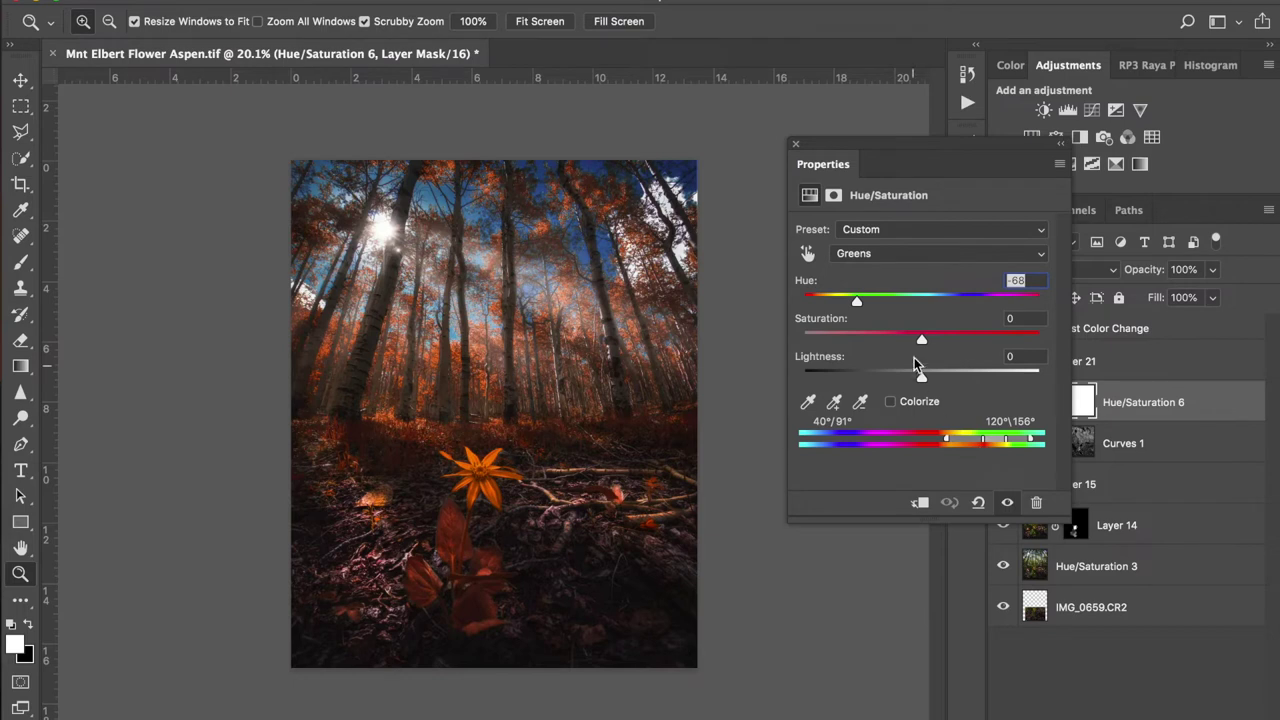
left_click_drag(860, 305, 845, 300)
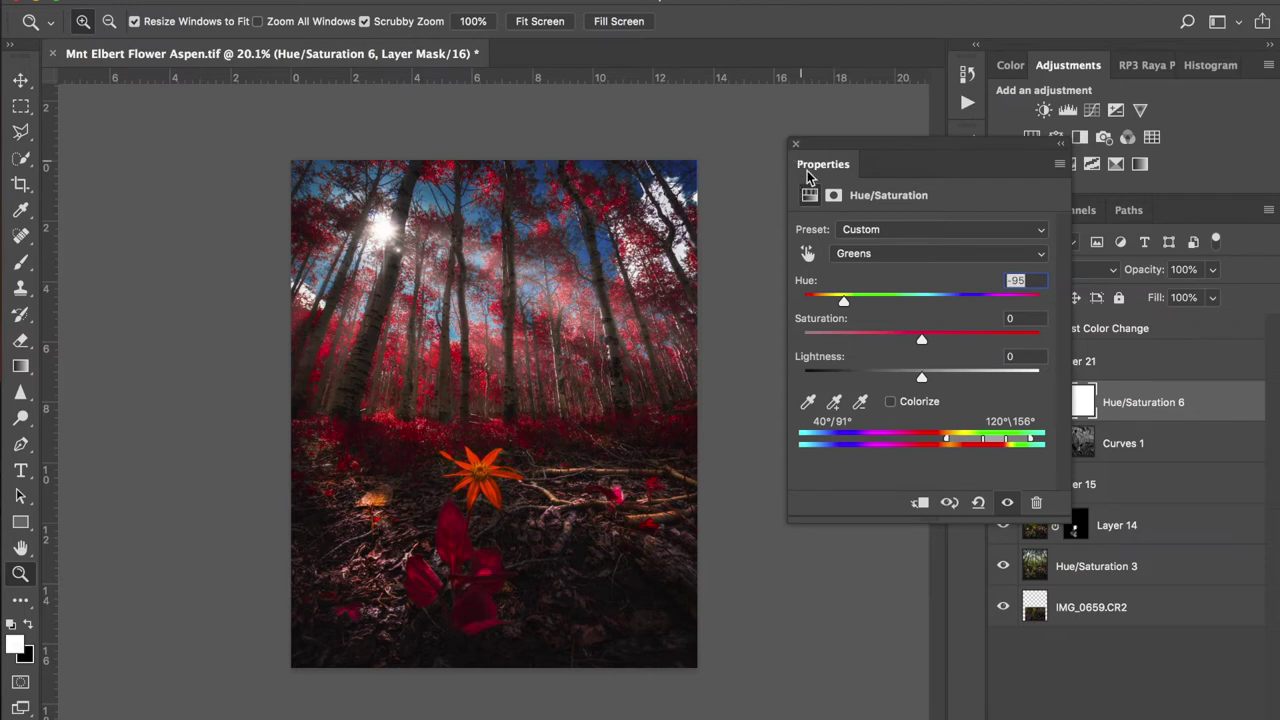
left_click(796, 143)
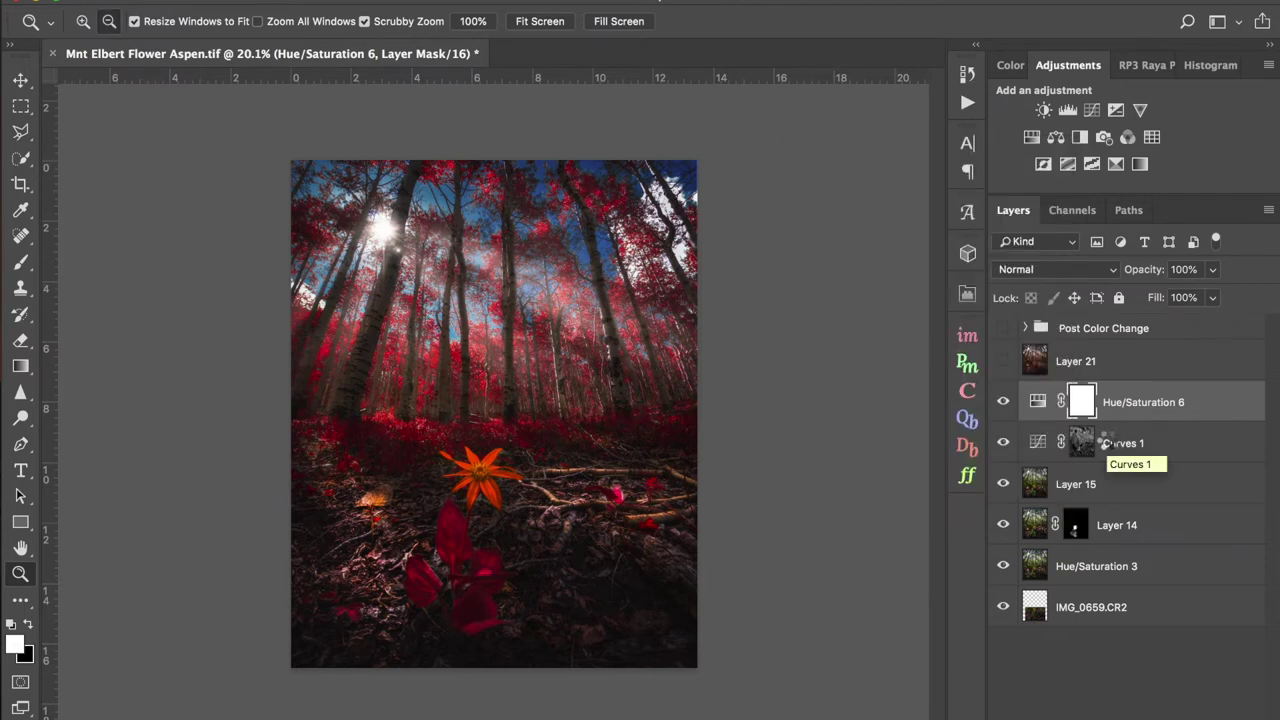
key("ctrl+alt+shift+e")
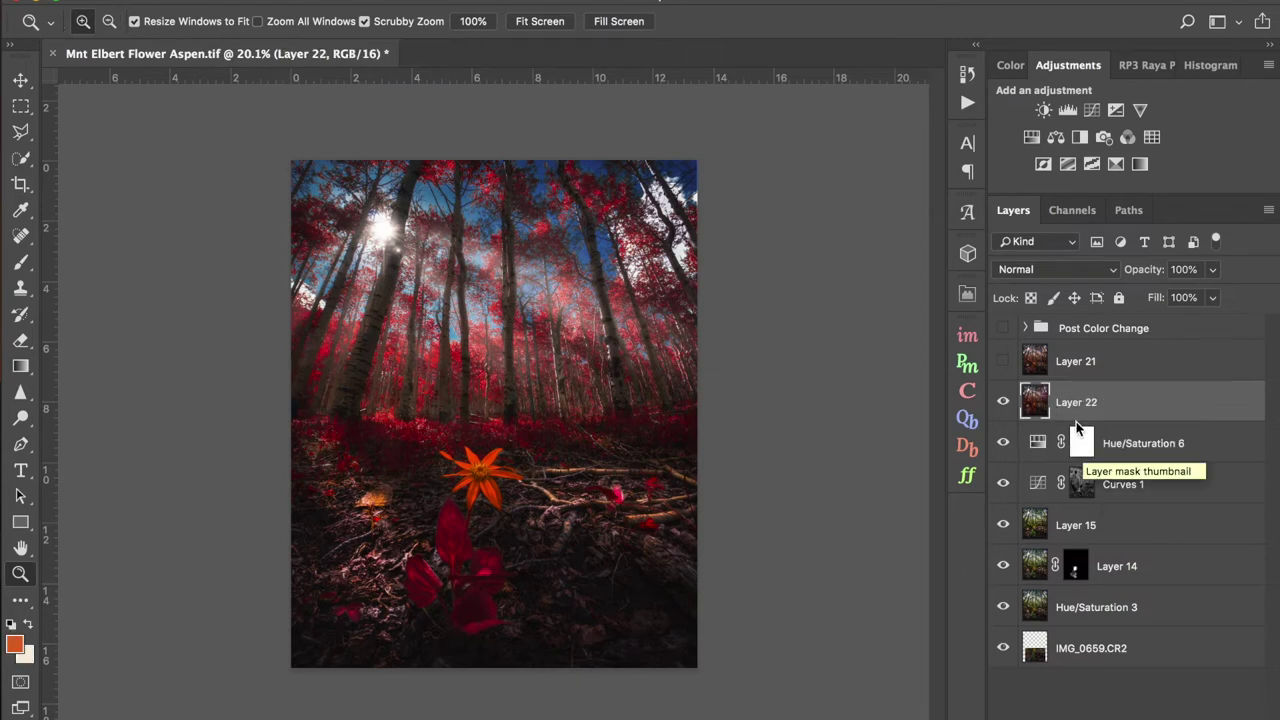
left_click(1003, 402)
- Return the Greens hue on Hue/Saturation 6 to about -21 so the leaves are green
left_click(1043, 443)
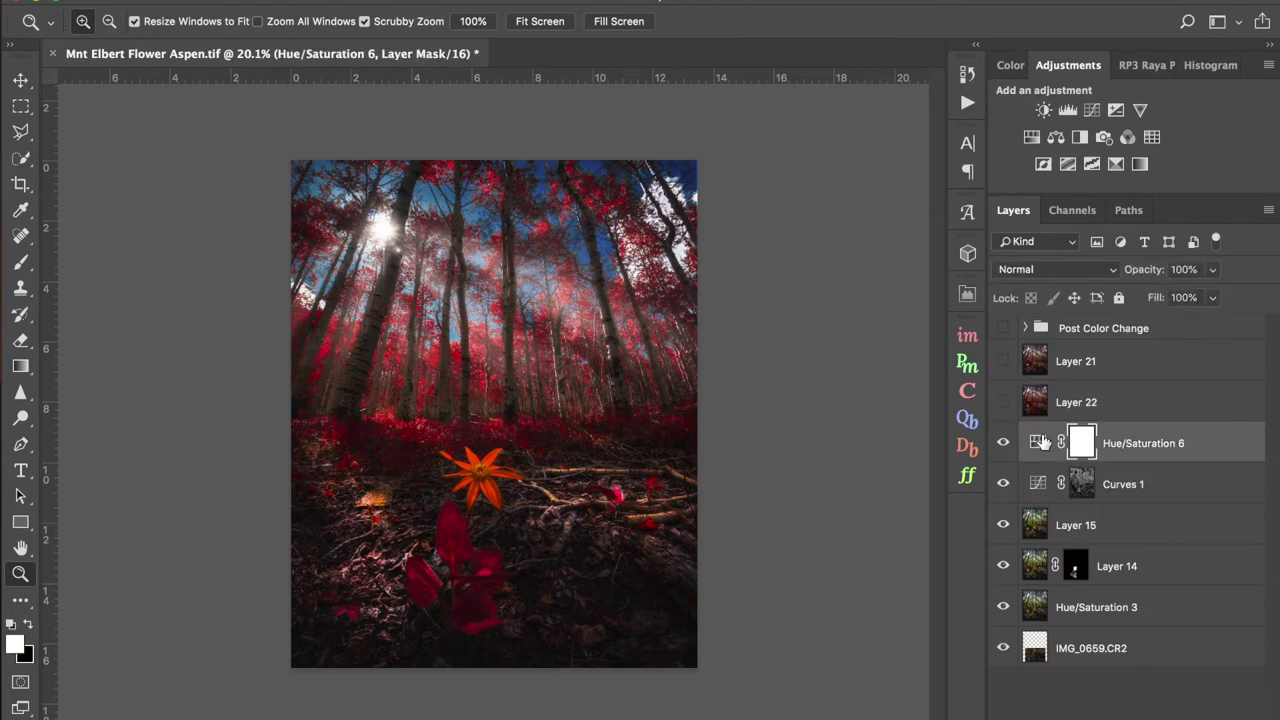
double_click(1043, 443)
left_click(896, 256)
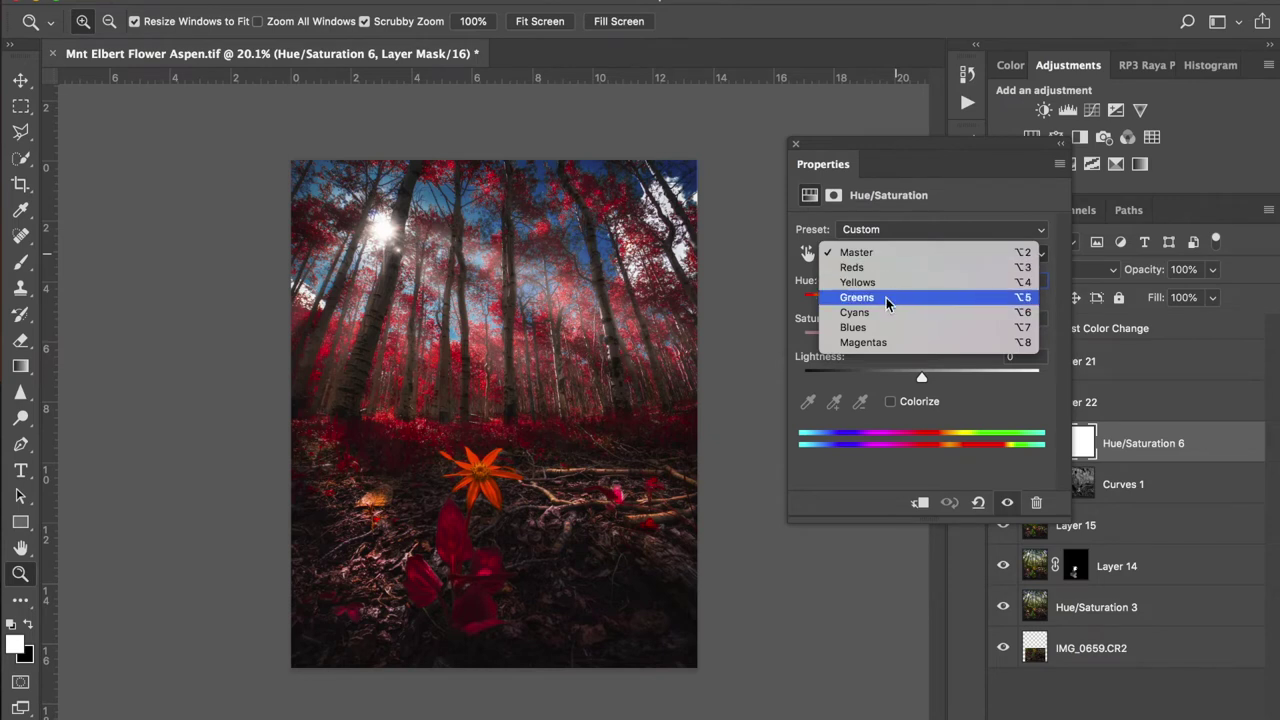
left_click(886, 299)
left_click_drag(848, 298, 897, 307)
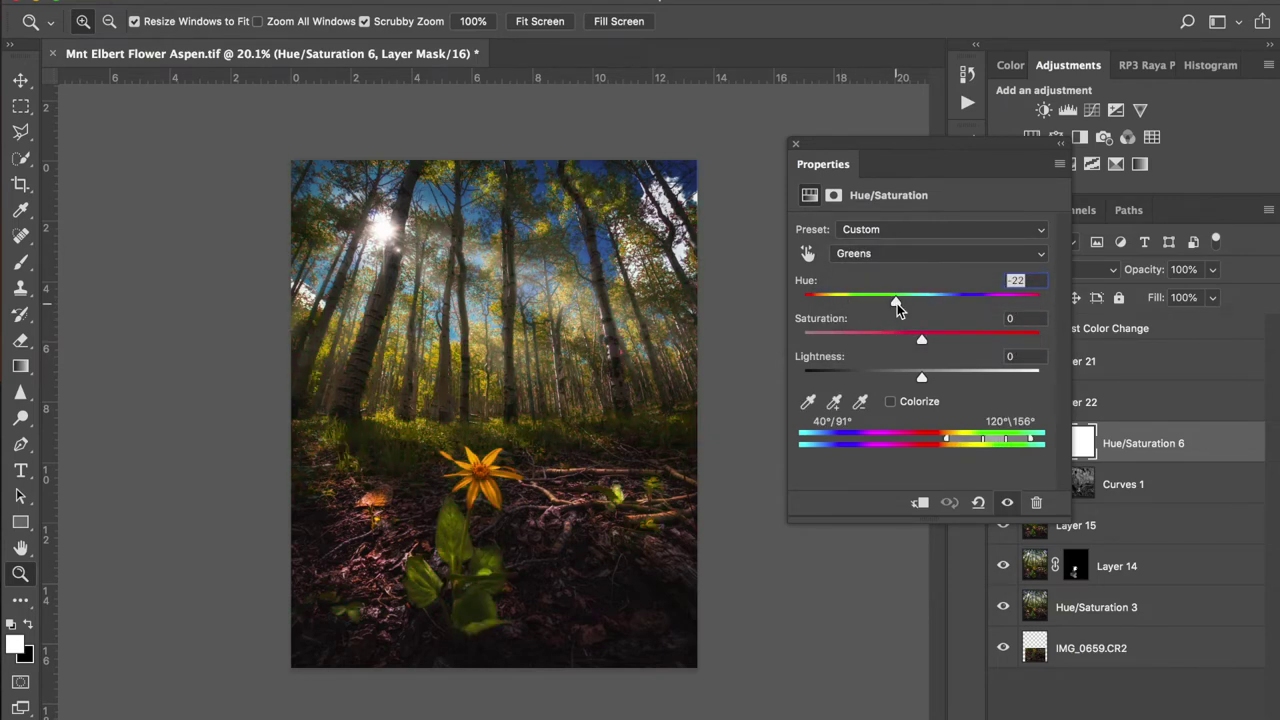
left_click(797, 144)
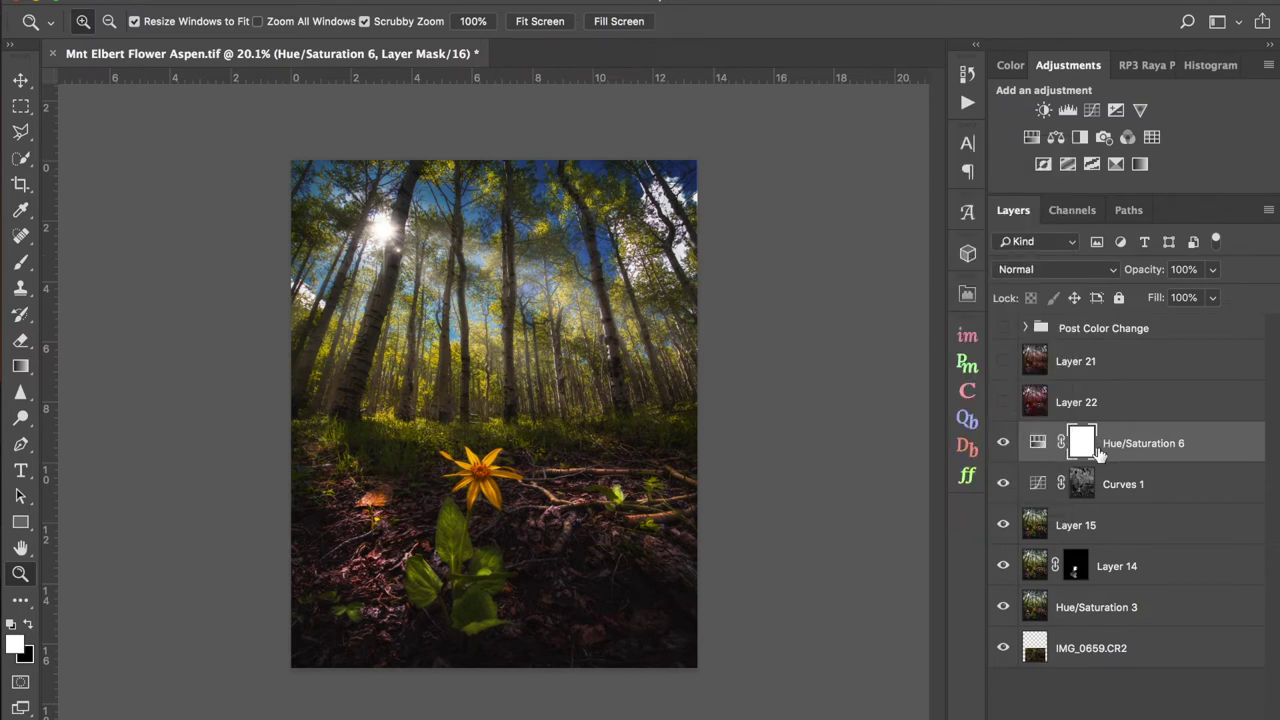
key("alt")
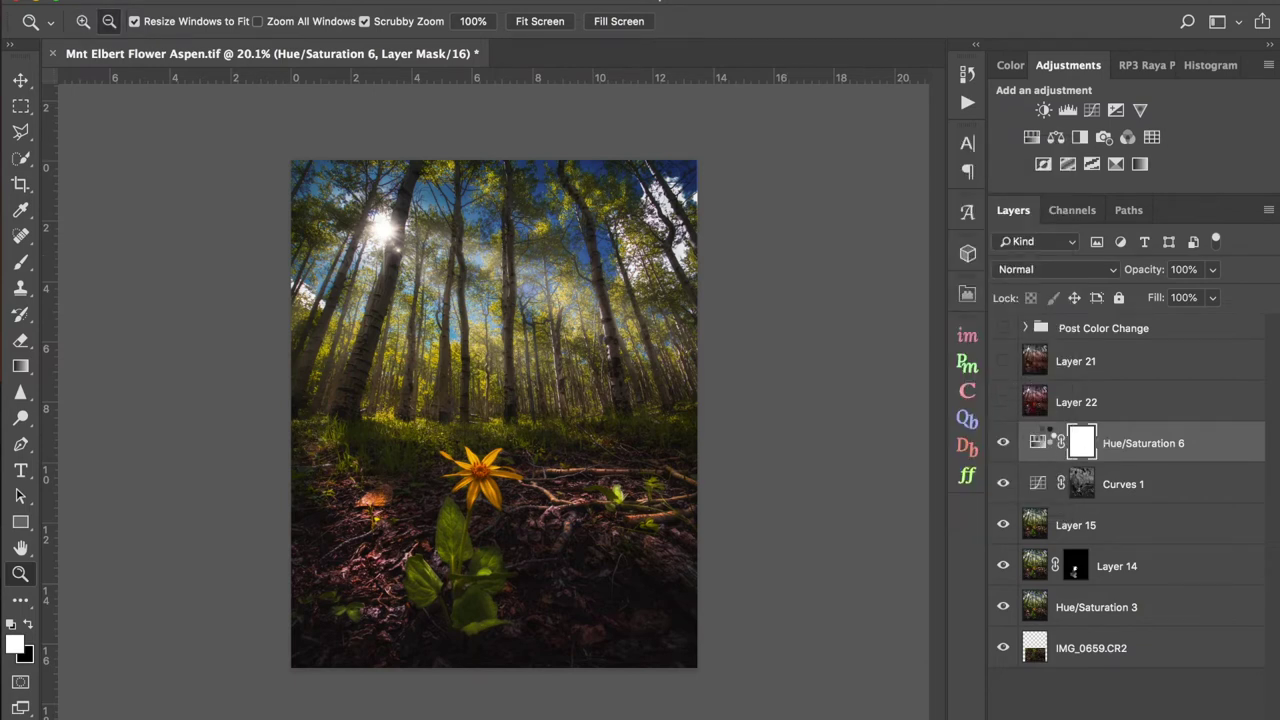
- Stamp the green foliage into Layer 23, then compare versions by toggling Layers 21 and 22
key("ctrl+shift+alt+e")
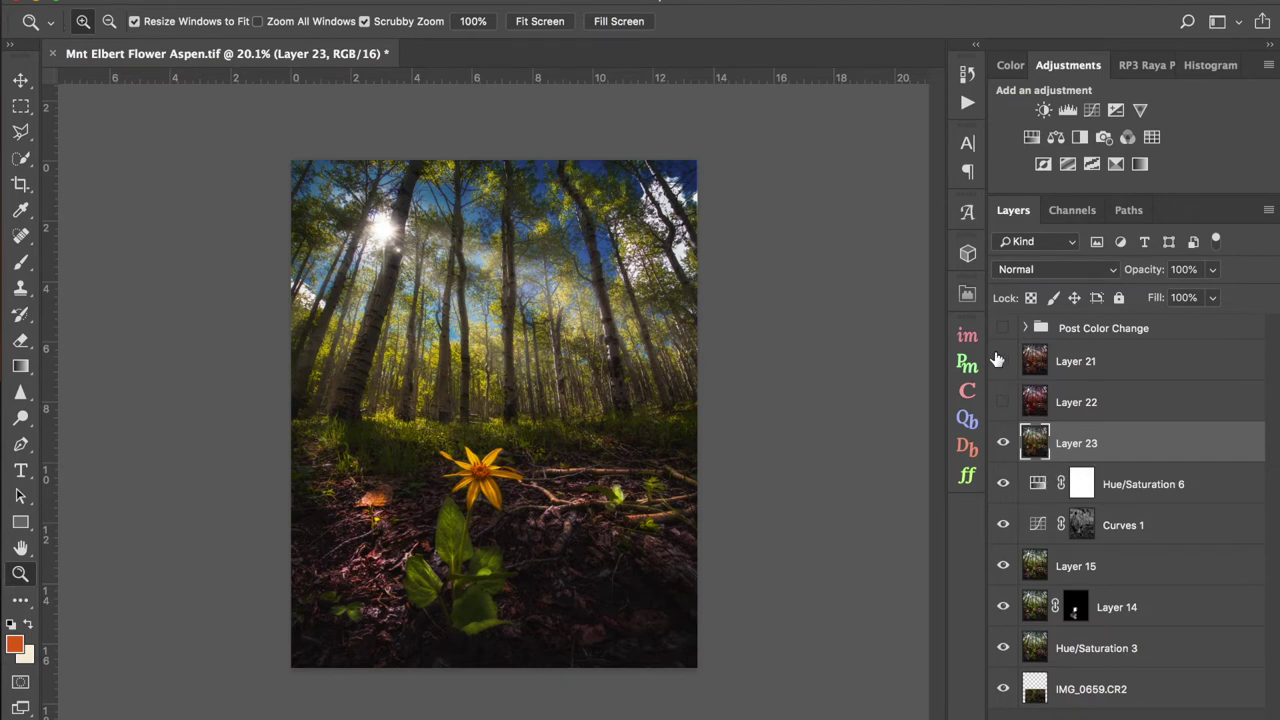
left_click_drag(1003, 361, 1000, 424)
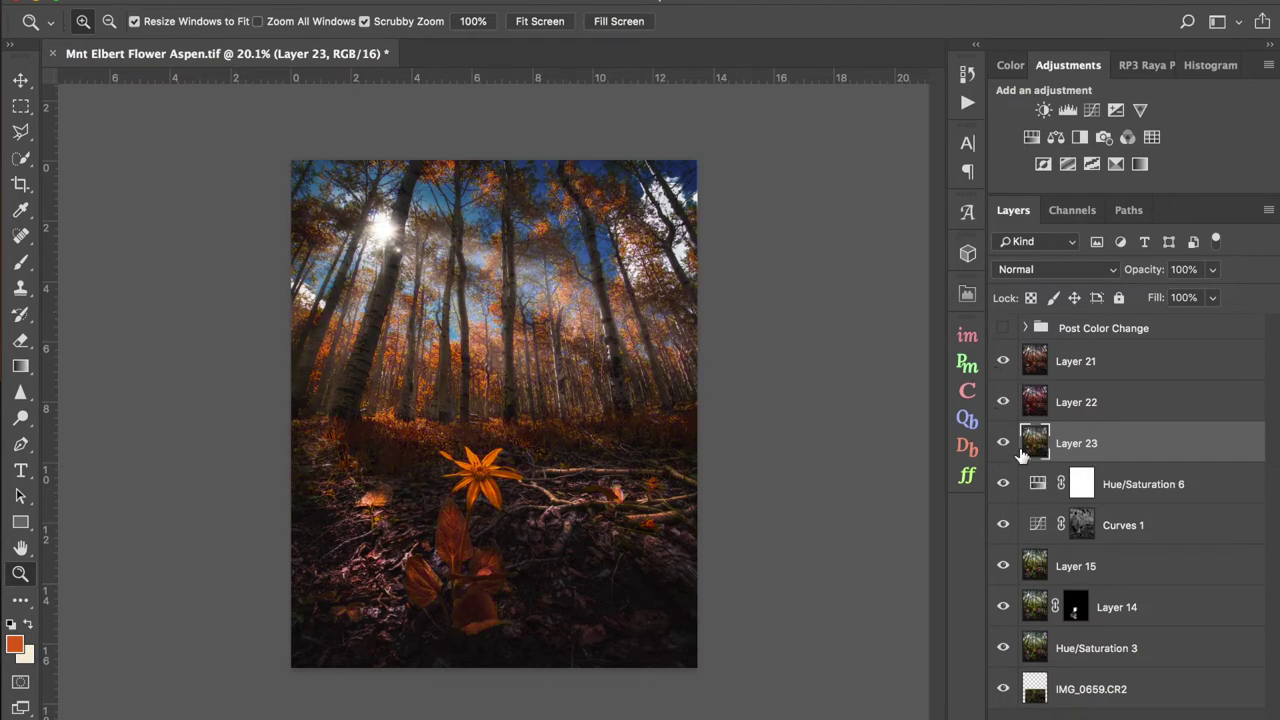
left_click(1003, 361)
left_click(1003, 402)
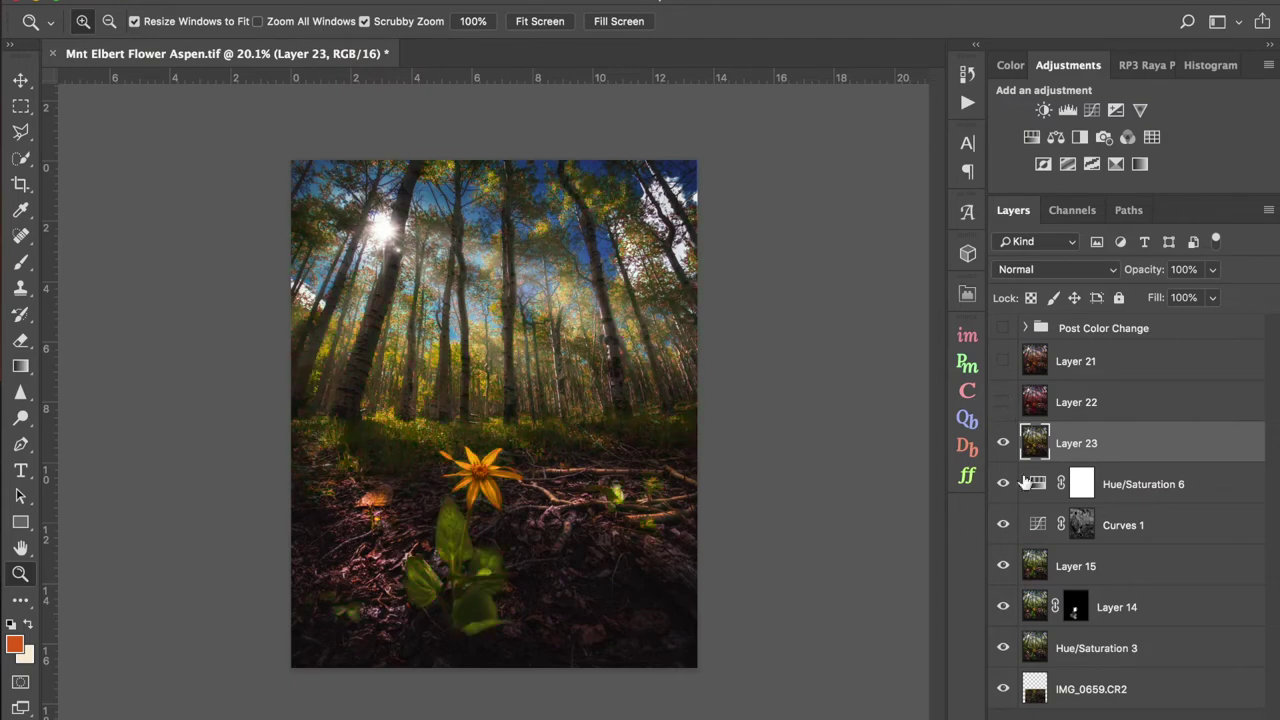
left_click(1003, 402)
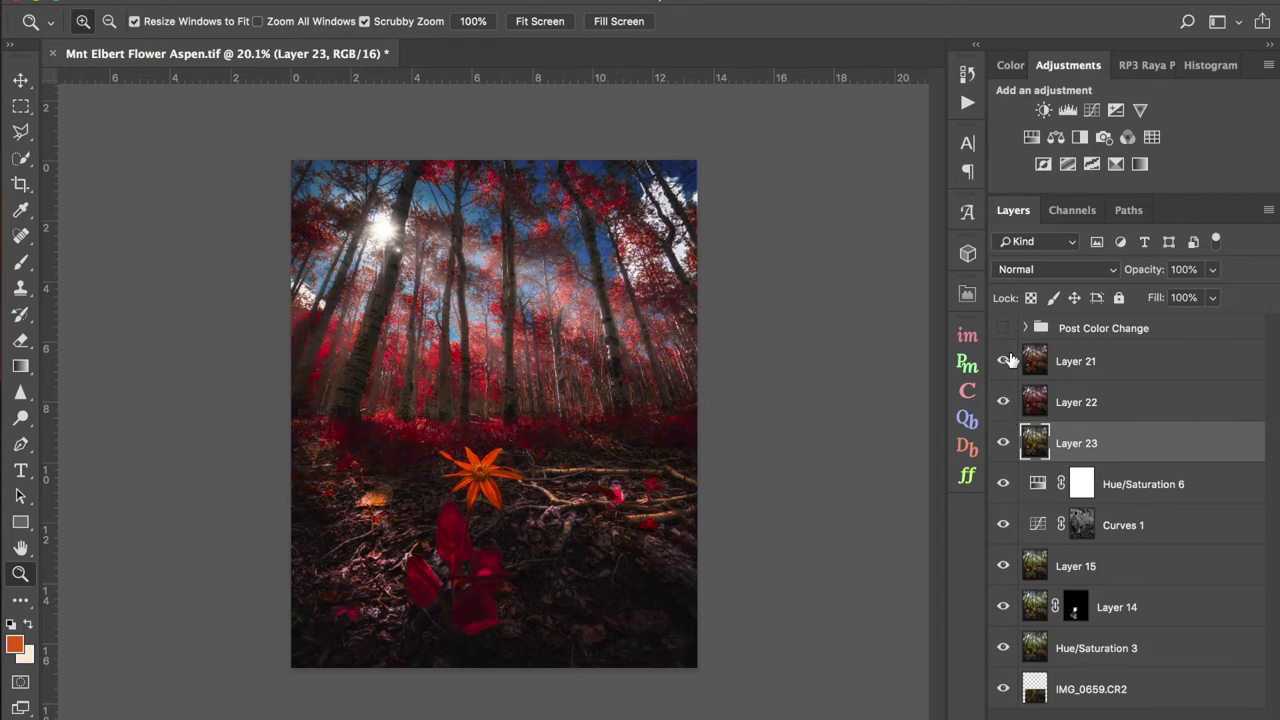
- Move Layer 21 below Layer 22 and make its orange canopy visible
left_click(1003, 361)
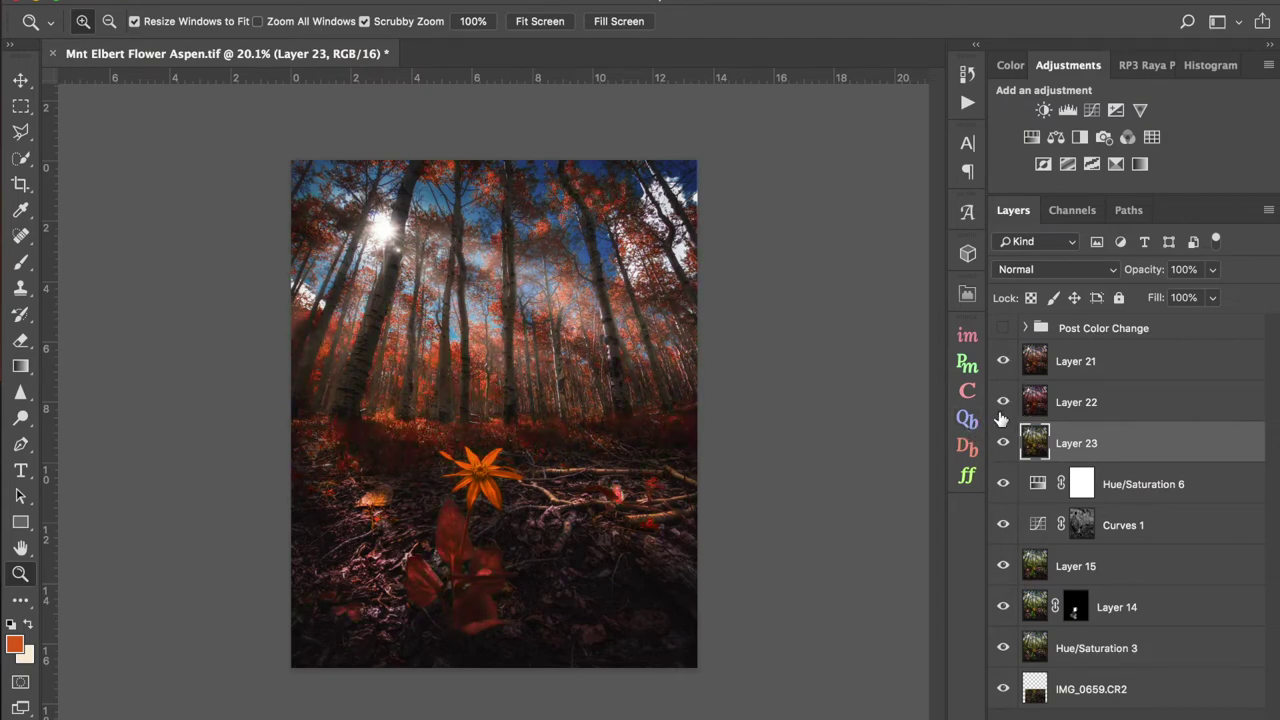
left_click_drag(1003, 361, 1004, 404)
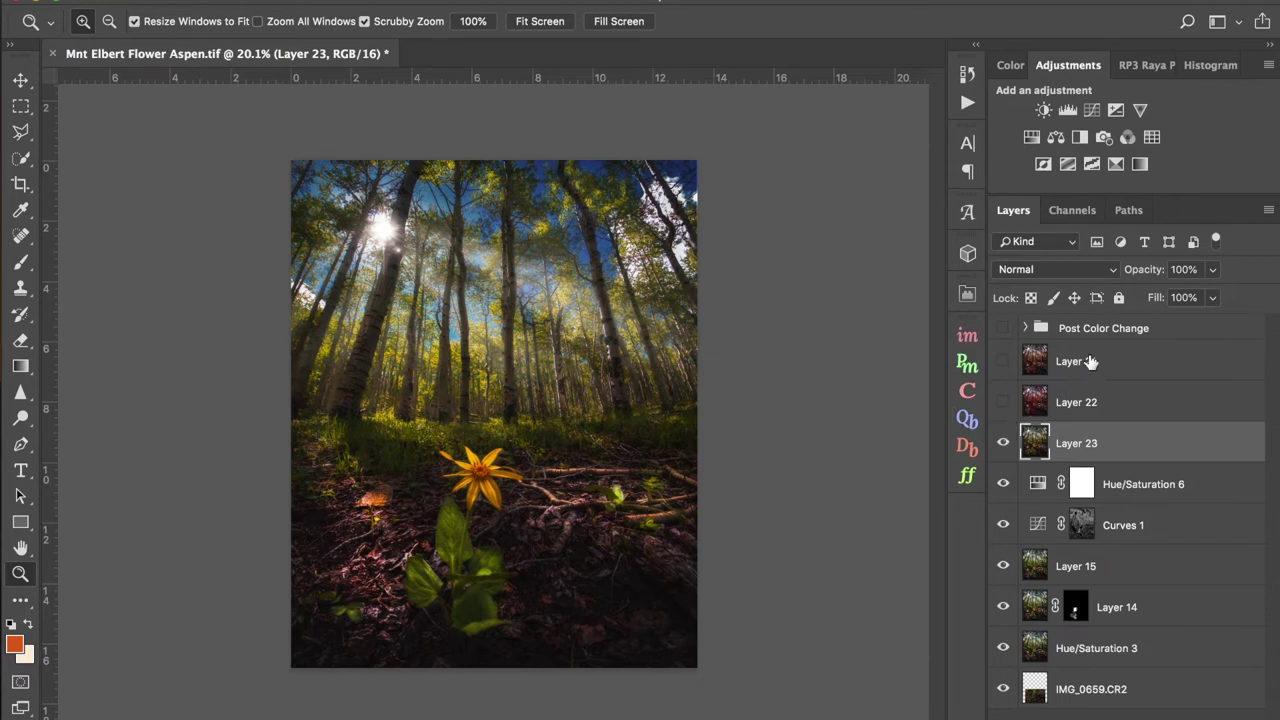
left_click_drag(1088, 361, 1096, 428)
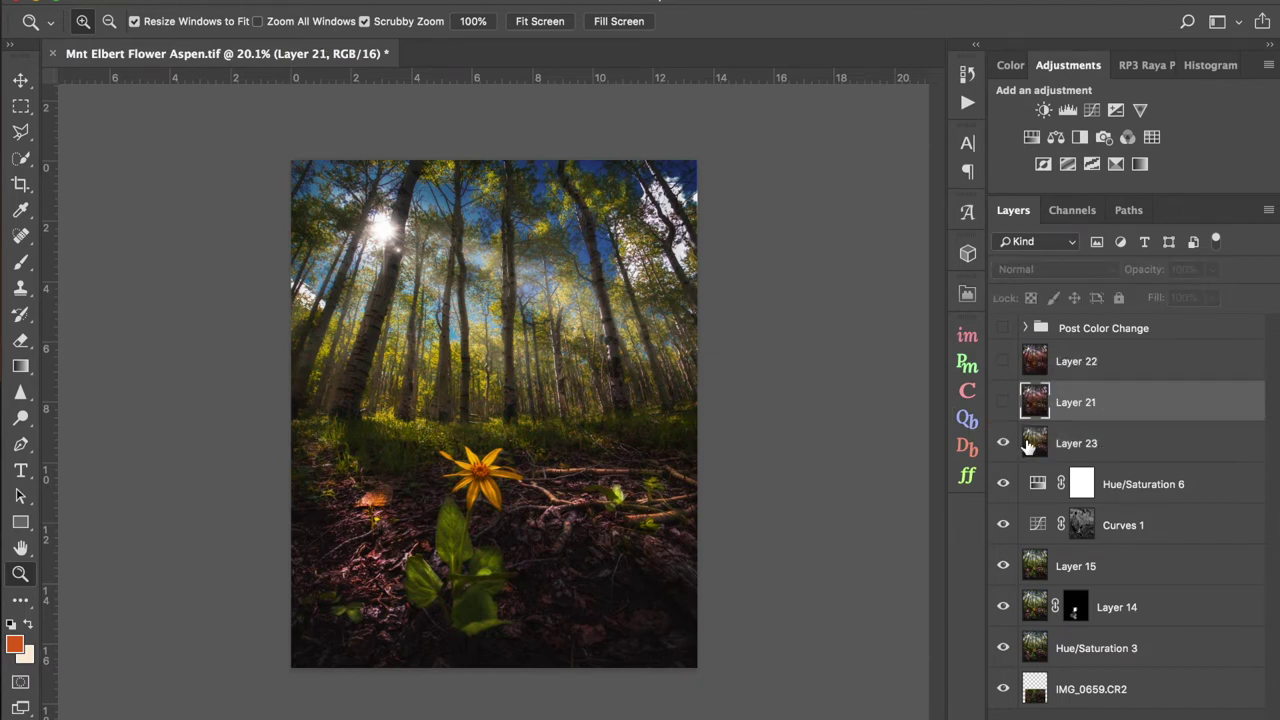
left_click(1008, 404)
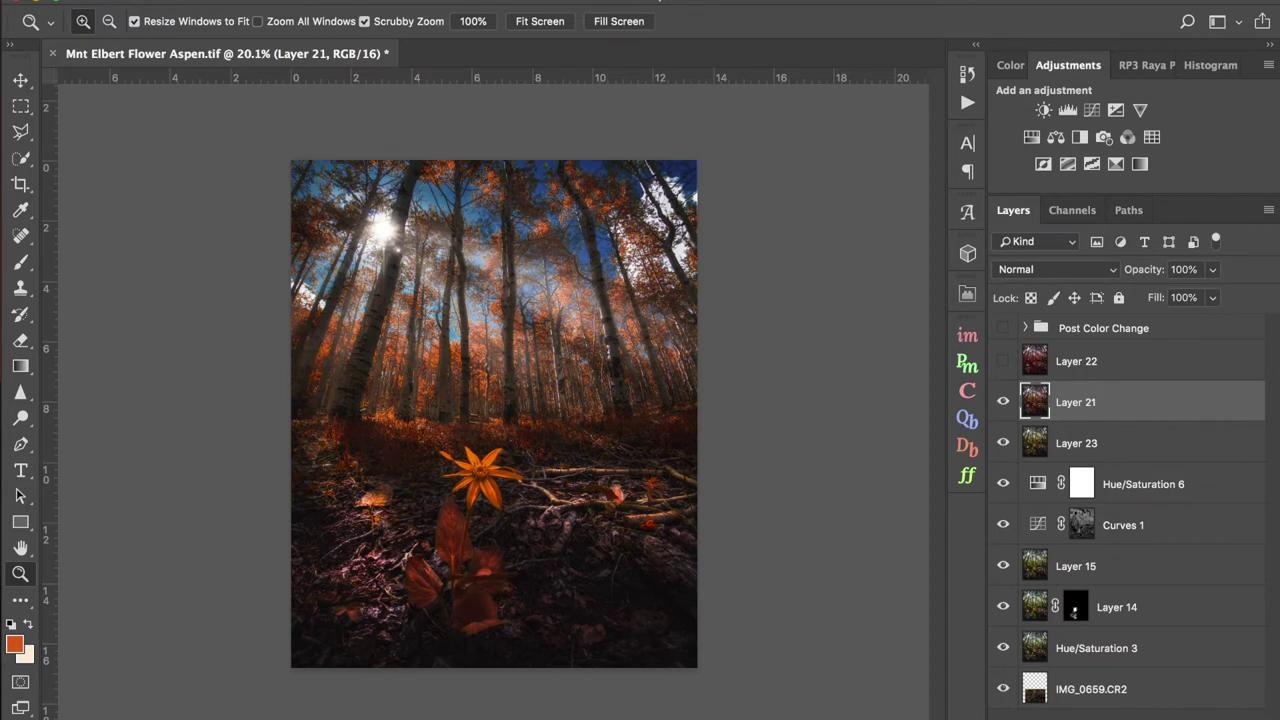
- Give Layer 21 a black mask, zoom to about 32%, and set the brush size to 313
left_click(1110, 714, "alt")
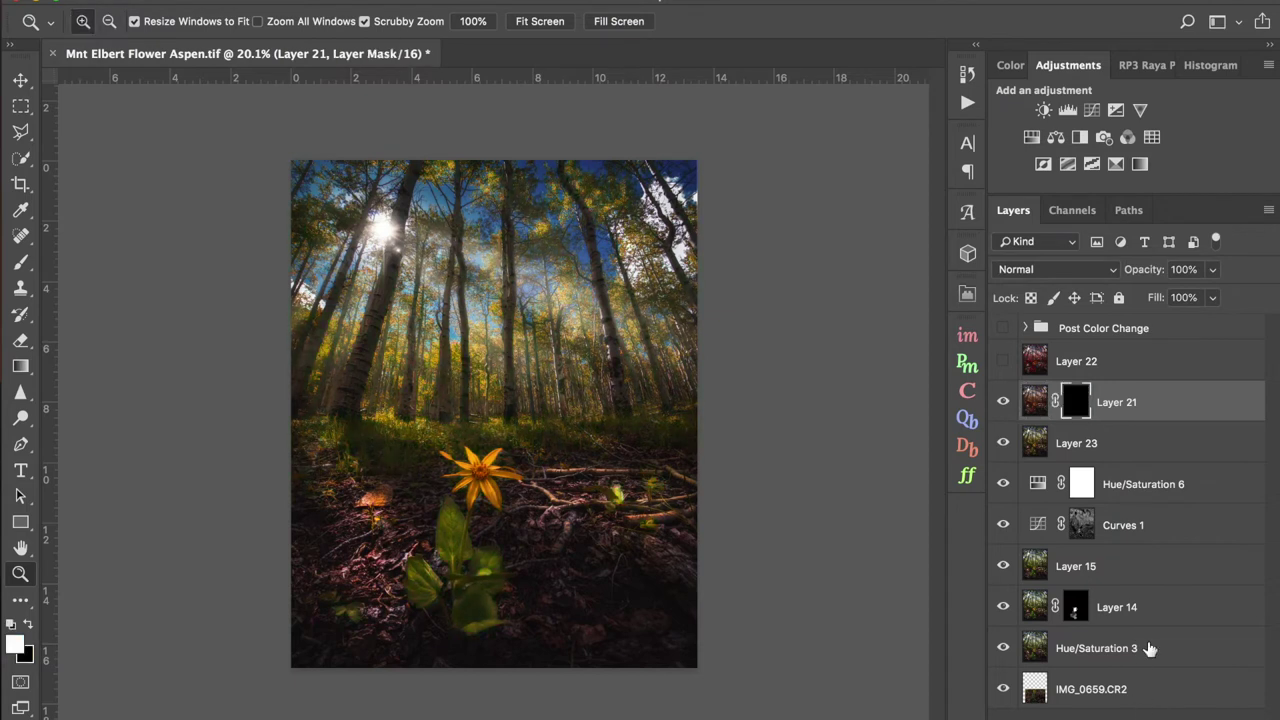
key("b")
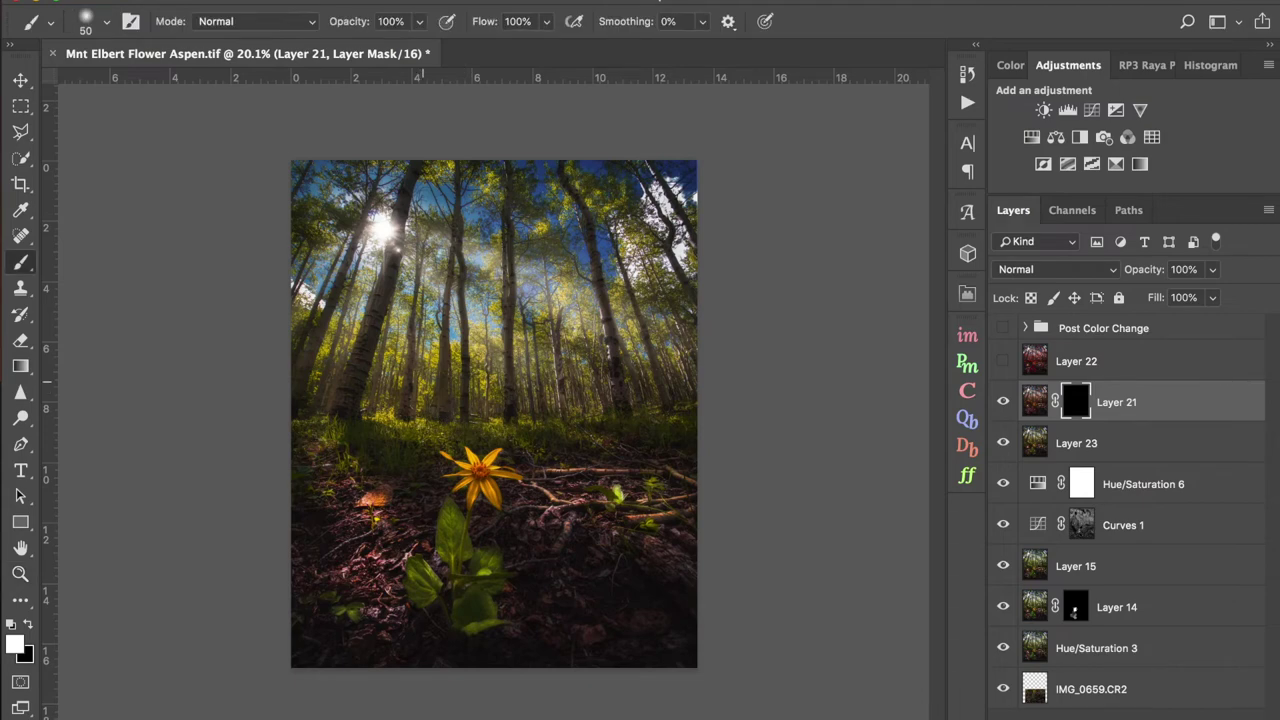
key("z")
mouse_move(457, 394)
left_mouse_down()
mouse_move(509, 391)
mouse_move(503, 480)
left_mouse_up()
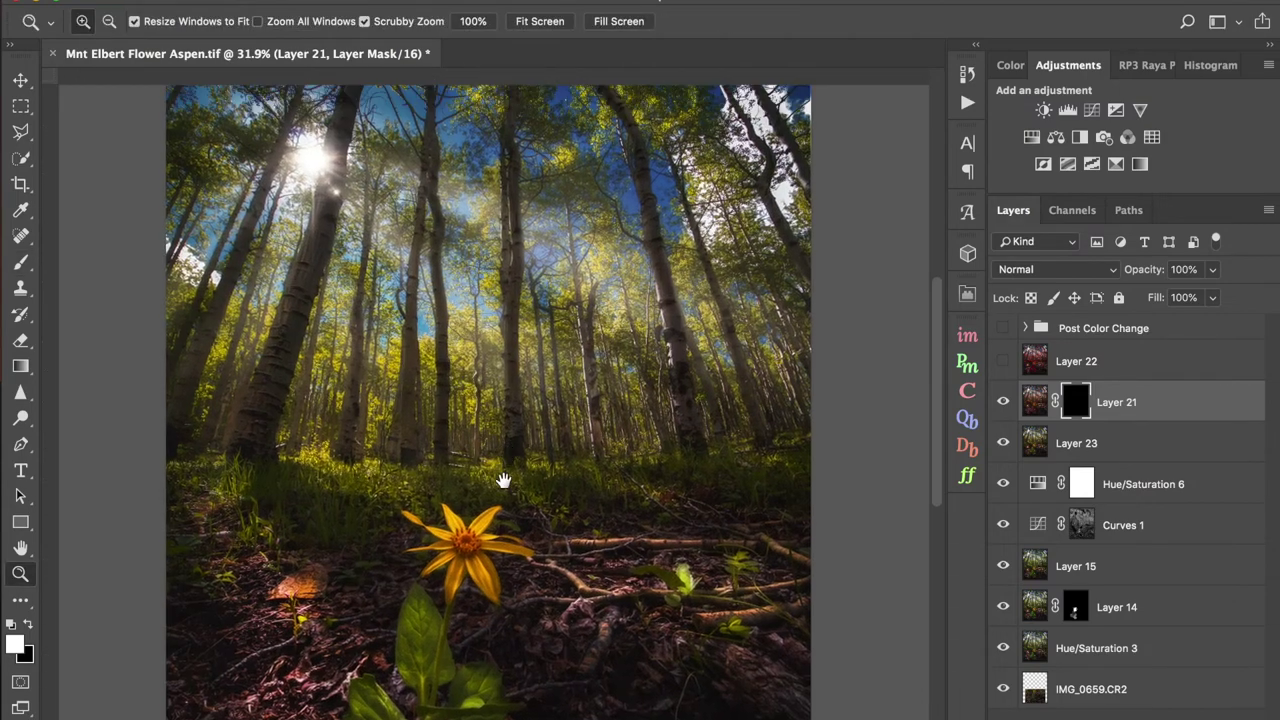
key("b")
key("ctrl+r")
mouse_move(517, 380)
left_mouse_down()
mouse_move(575, 390)
mouse_move(551, 385)
left_mouse_up()
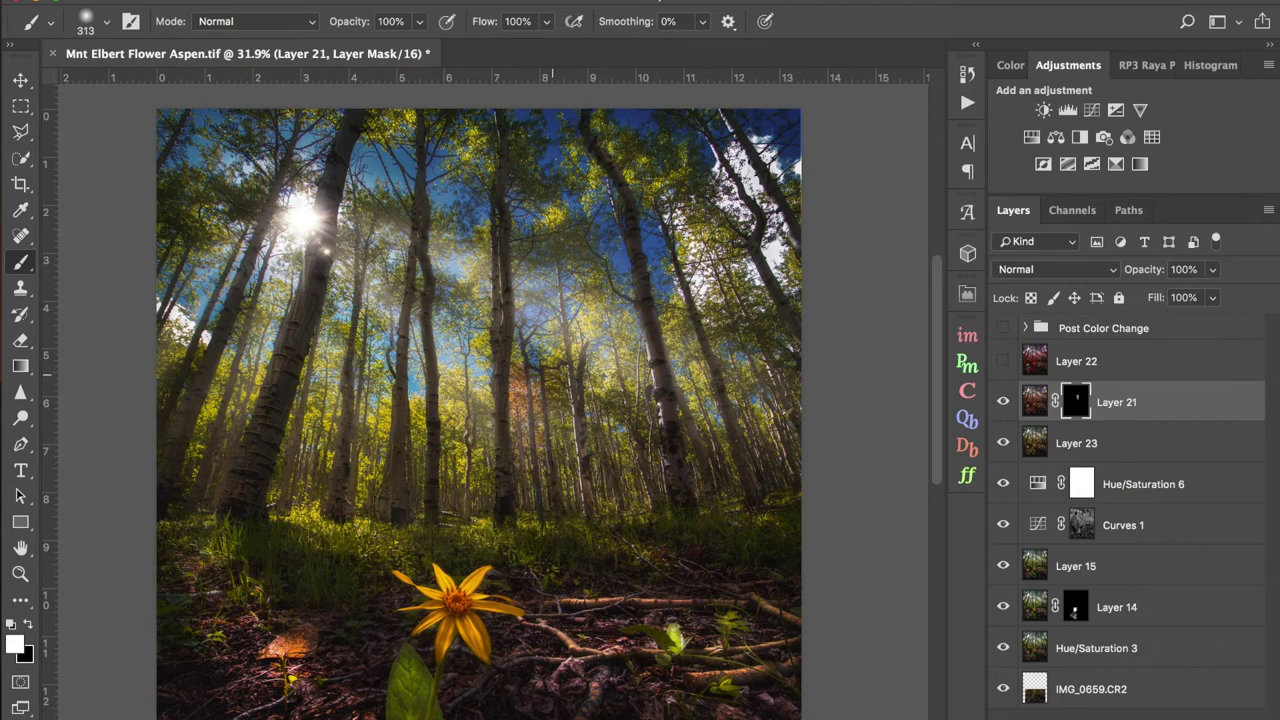
- Paint the mask to reveal orange and yellow leaves on the right, centre, upper right and left trees
left_click_drag(585, 437, 580, 410)
mouse_move(411, 414)
left_mouse_down()
mouse_move(433, 441)
mouse_move(454, 410)
mouse_move(463, 476)
mouse_move(371, 459)
mouse_move(330, 442)
left_mouse_up()
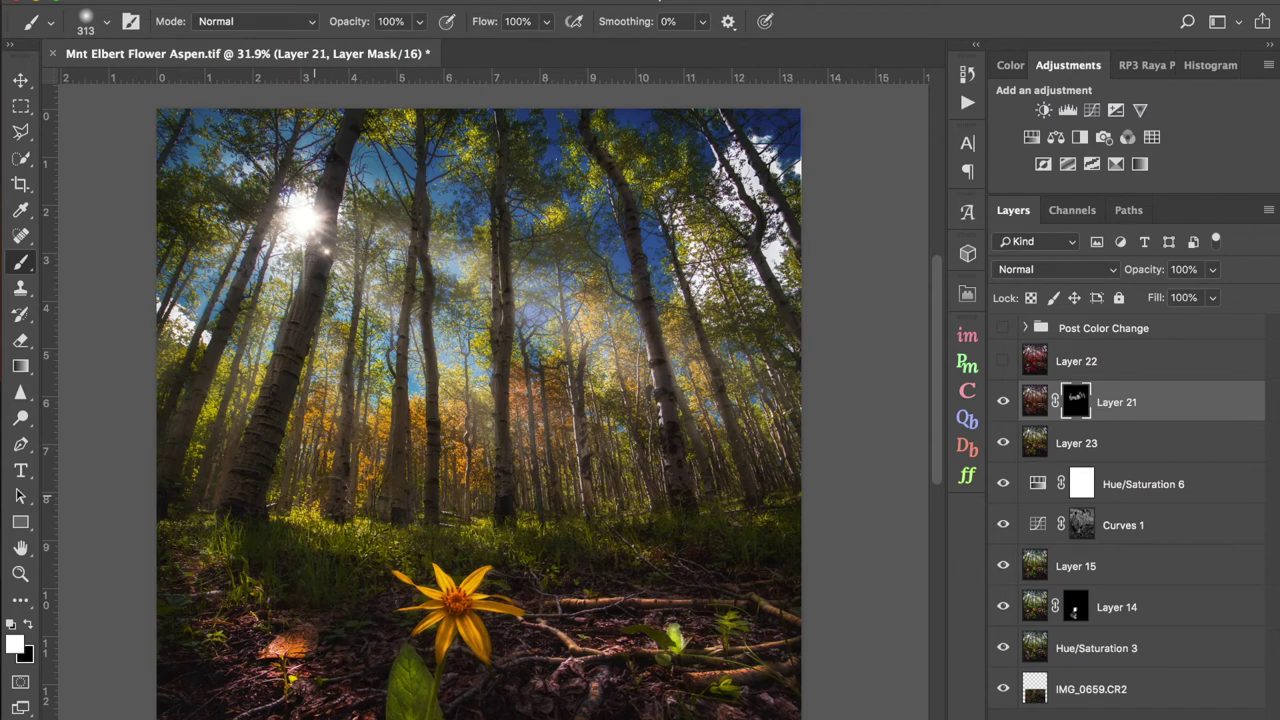
key("ctrl+r")
left_click_drag(438, 400, 438, 466)
key("ctrl+r")
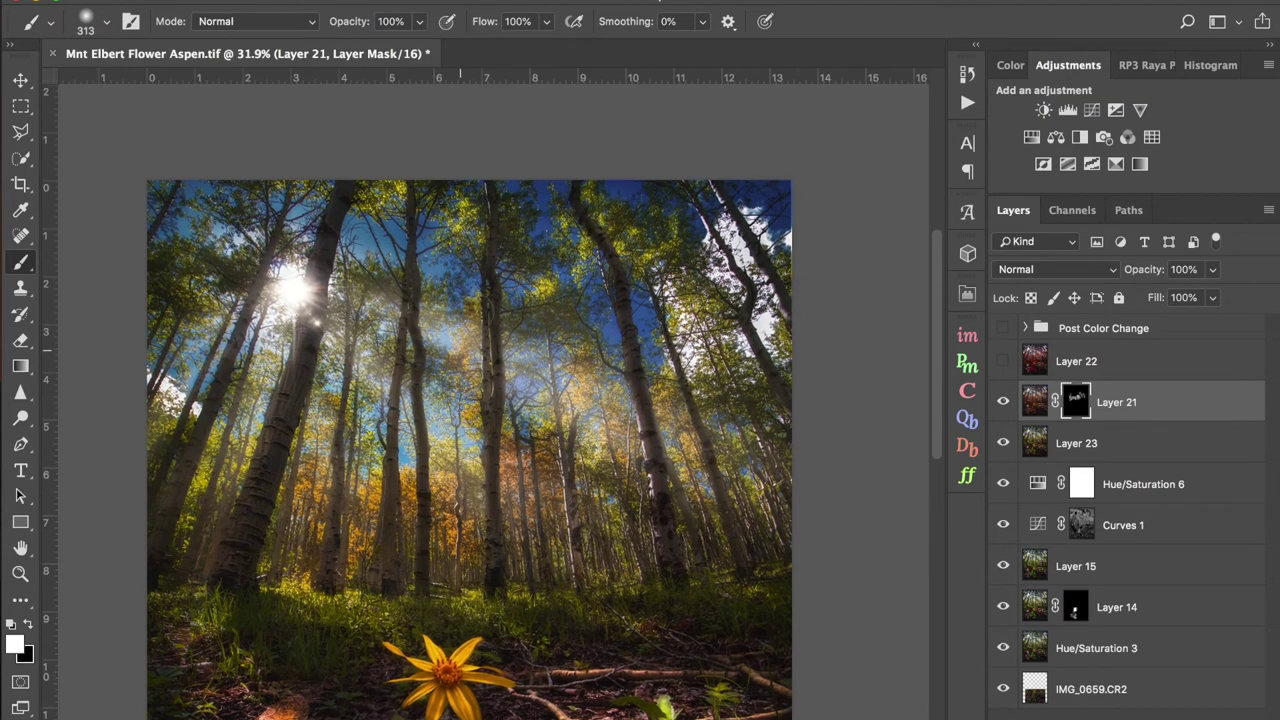
mouse_move(598, 221)
left_mouse_down()
mouse_move(650, 237)
mouse_move(628, 250)
mouse_move(440, 222)
mouse_move(470, 215)
left_mouse_up()
mouse_move(165, 450)
left_mouse_down()
mouse_move(200, 540)
mouse_move(285, 455)
mouse_move(243, 462)
left_mouse_up()
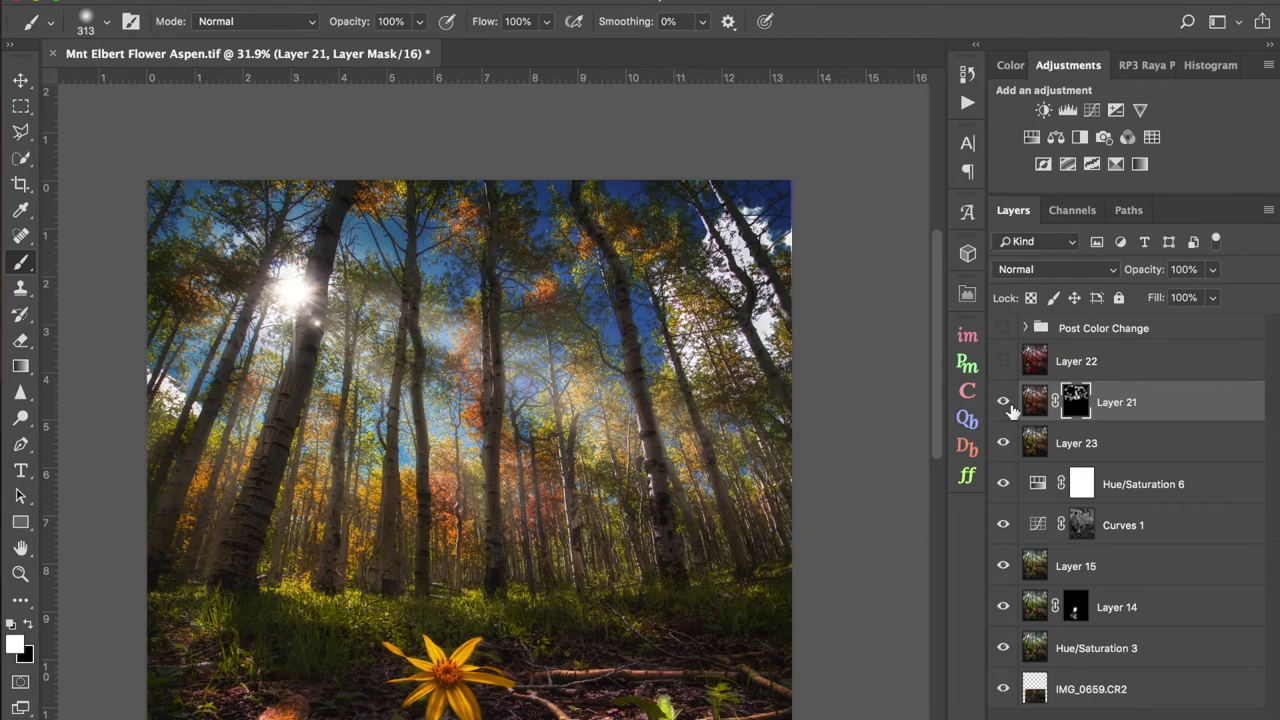
left_click(1026, 362)
- Show Layer 22, add a black mask, and reveal red patches in the central and upper canopy
left_click(1003, 361)
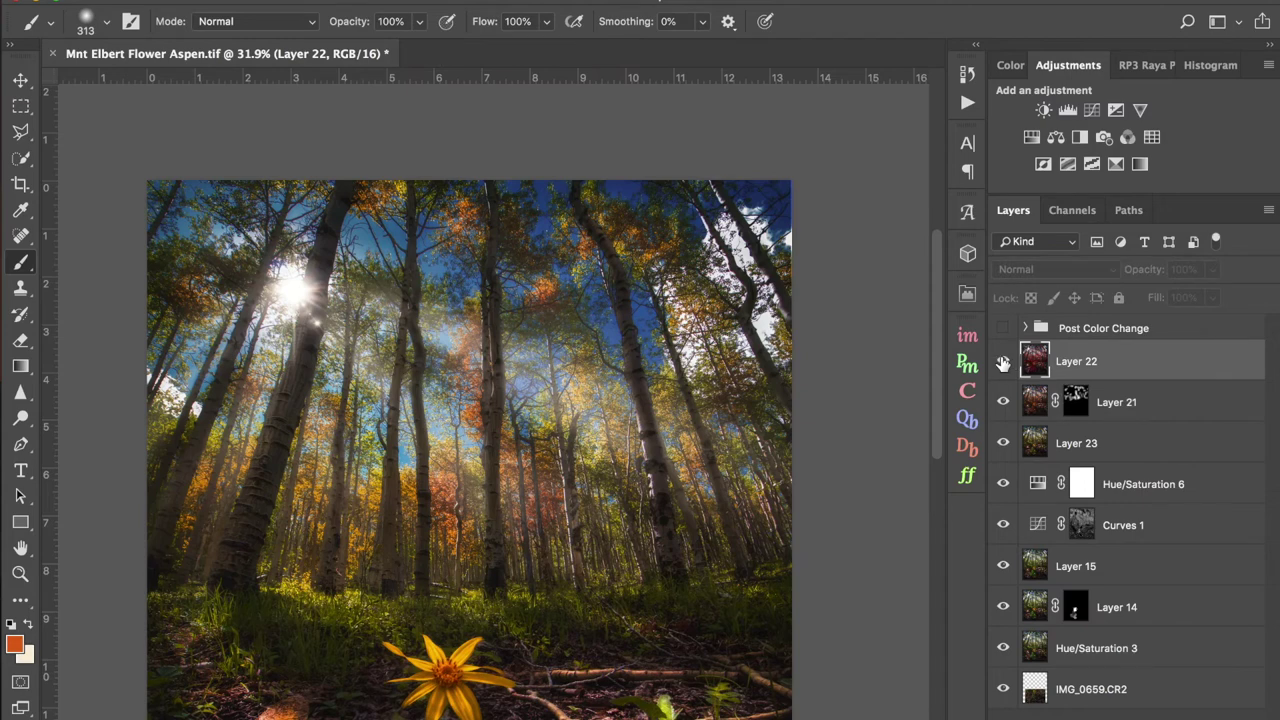
left_click(1100, 719, "alt")
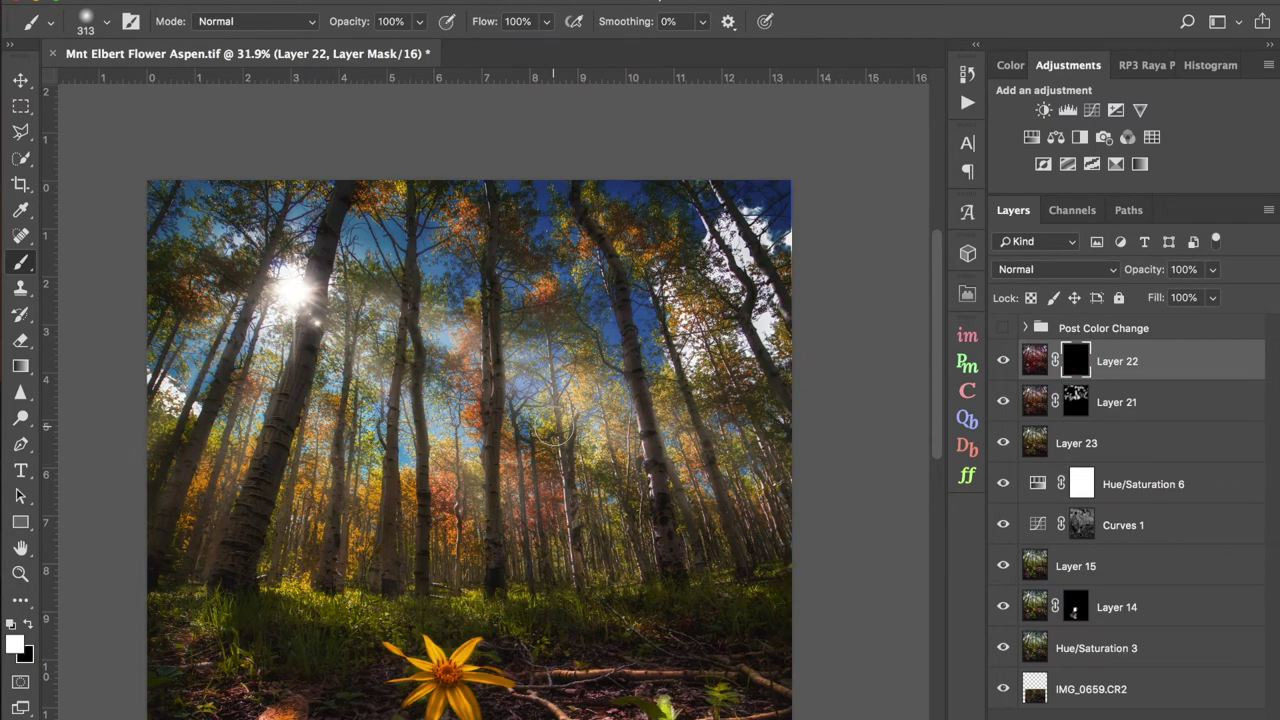
mouse_move(557, 430)
left_mouse_down()
mouse_move(550, 438)
mouse_move(560, 430)
left_mouse_up()
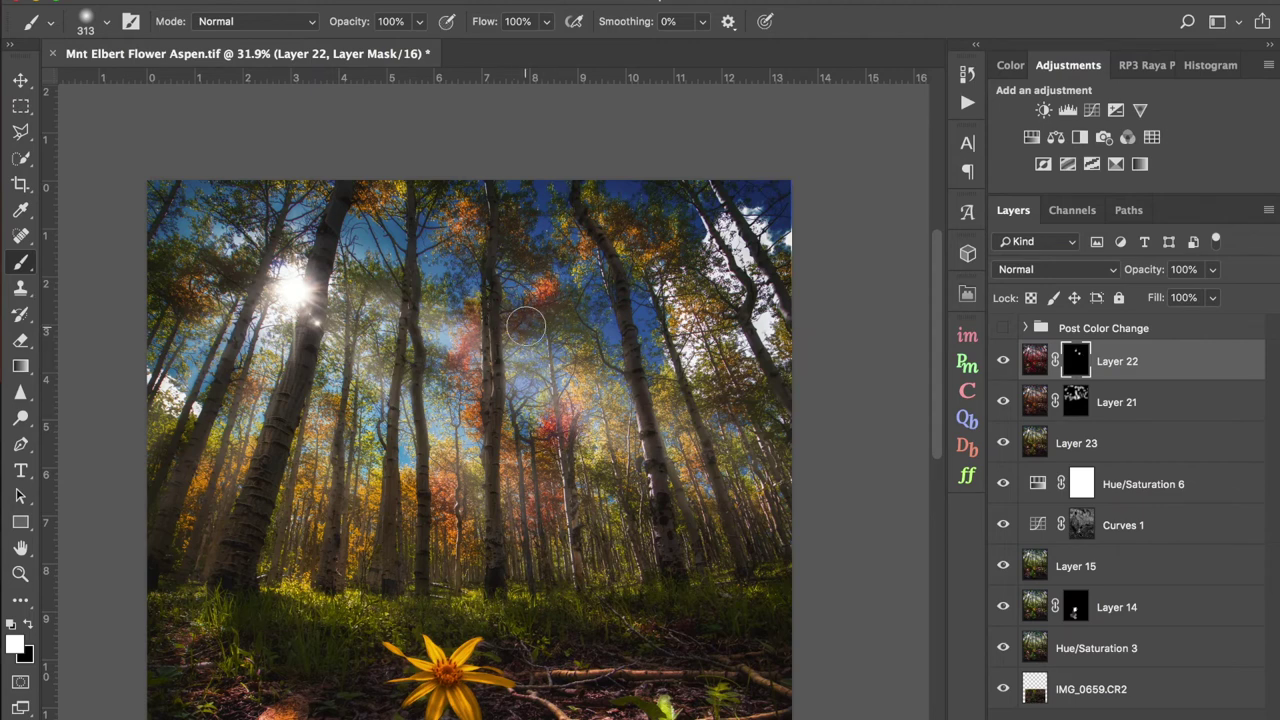
left_click_drag(458, 238, 480, 257)
mouse_move(378, 257)
left_mouse_down()
mouse_move(376, 288)
mouse_move(437, 306)
left_mouse_up()
- Reveal red foliage on the lower, left, top and right trees, then zoom out to 22.2%
mouse_move(430, 465)
left_mouse_down()
mouse_move(397, 505)
mouse_move(181, 435)
left_mouse_up()
mouse_move(182, 288)
left_mouse_down()
mouse_move(162, 312)
mouse_move(215, 217)
mouse_move(307, 193)
mouse_move(405, 193)
left_mouse_up()
left_click_drag(715, 360, 665, 380)
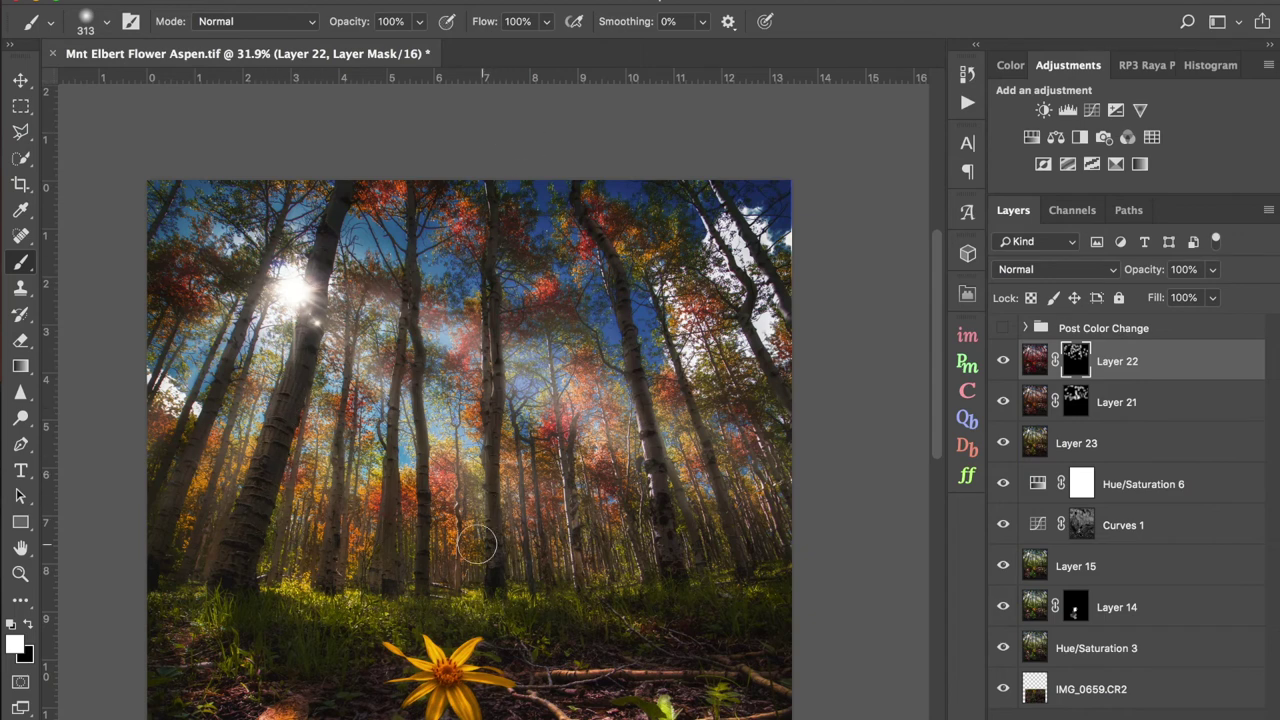
key("z")
left_click_drag(492, 537, 462, 651)
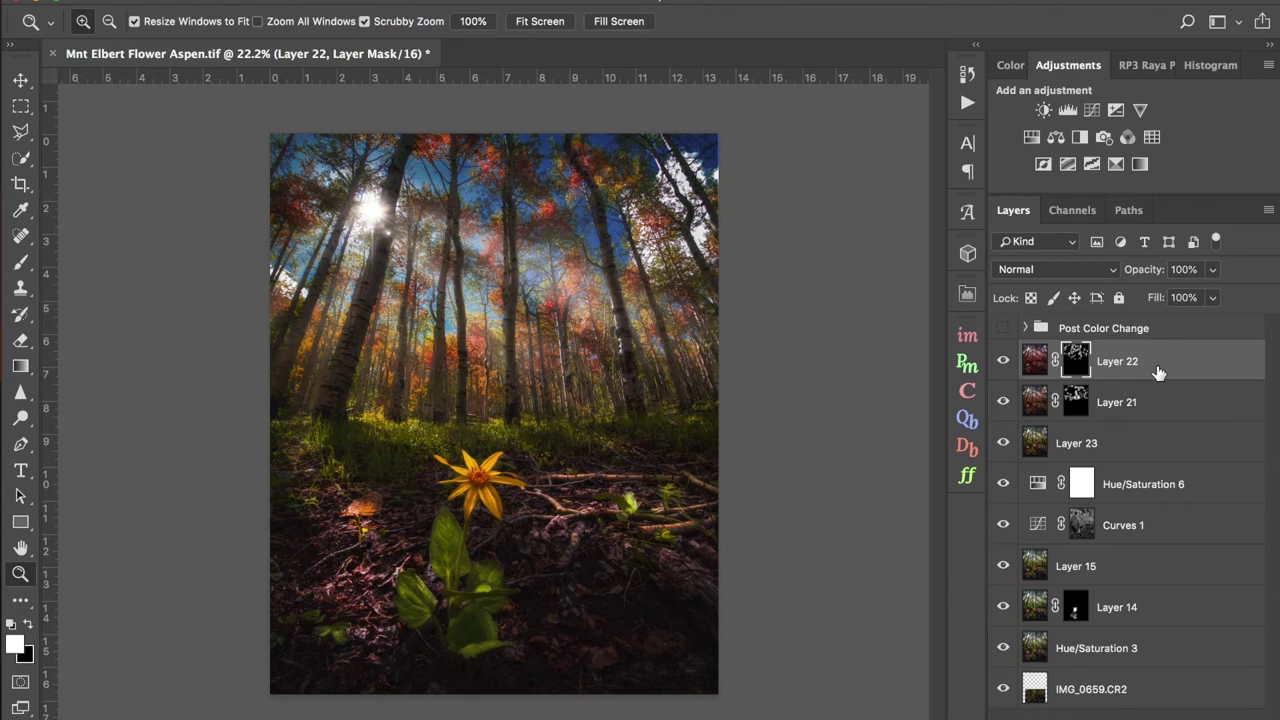
- Group Layers 22, 21 and 23, mask the flower with a 791 black brush, and delete Hue/Saturation 6
left_click(1148, 443, "shift")
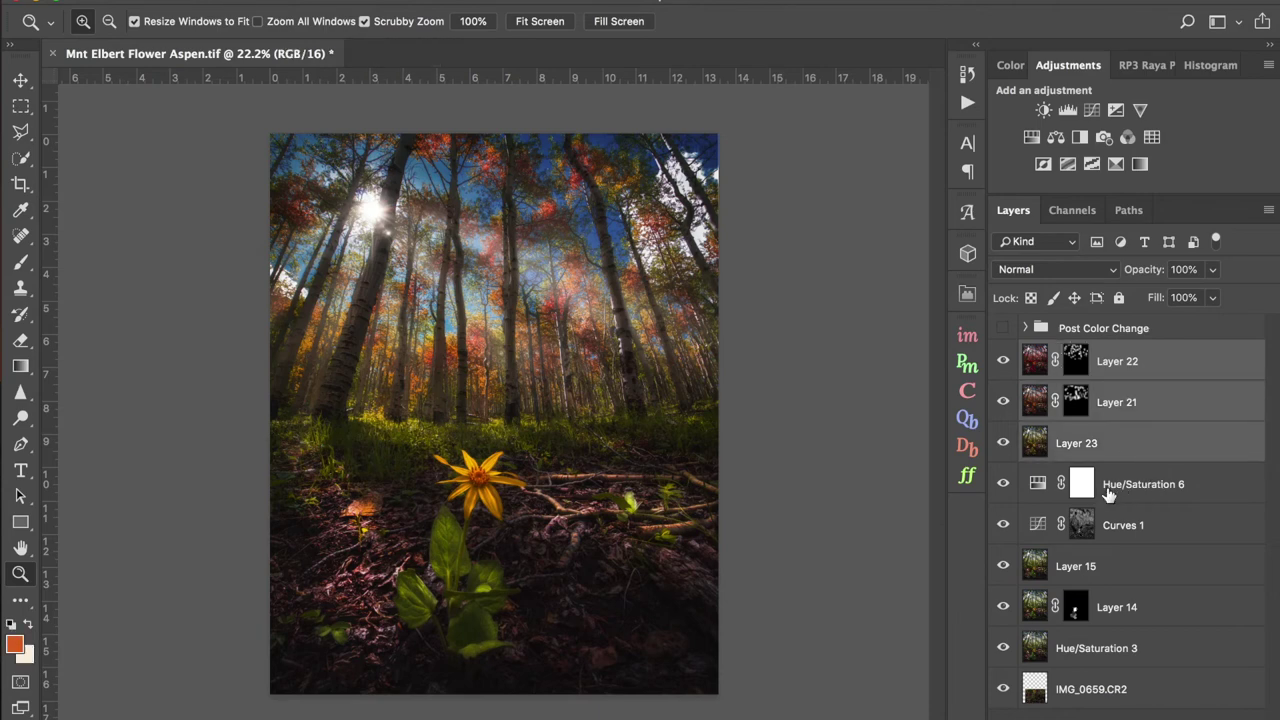
key("super+g")
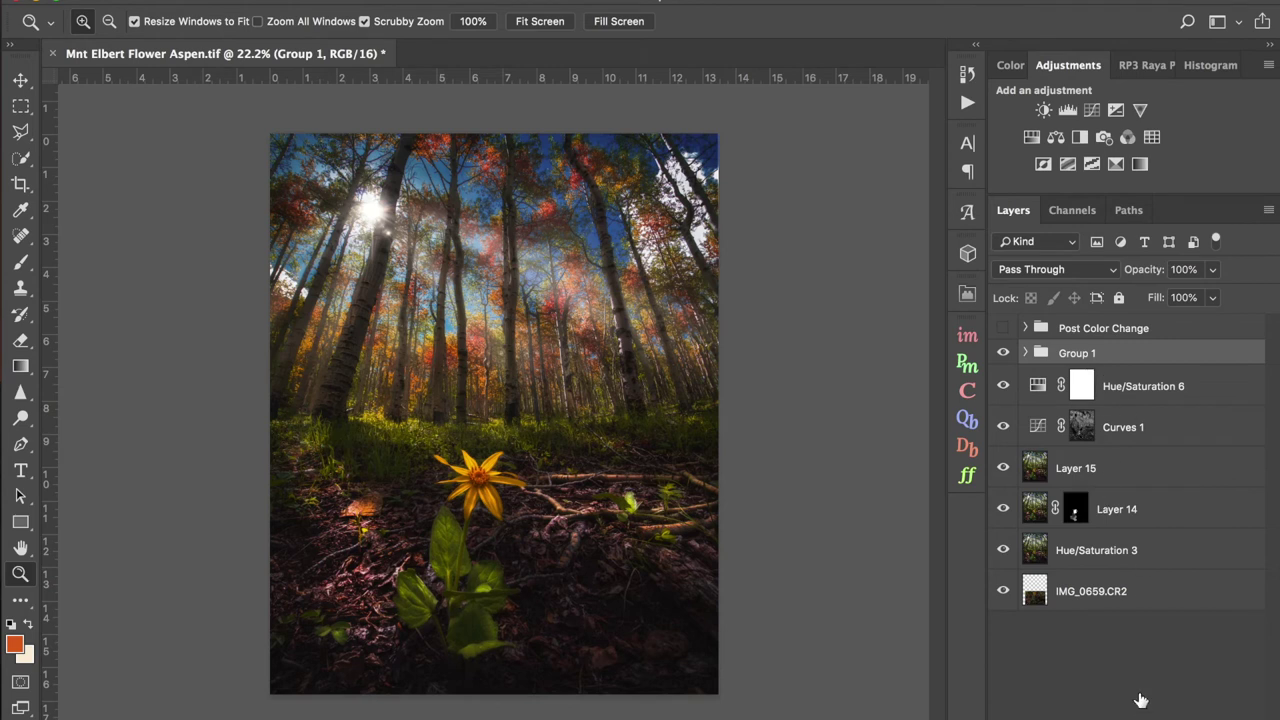
key("b")
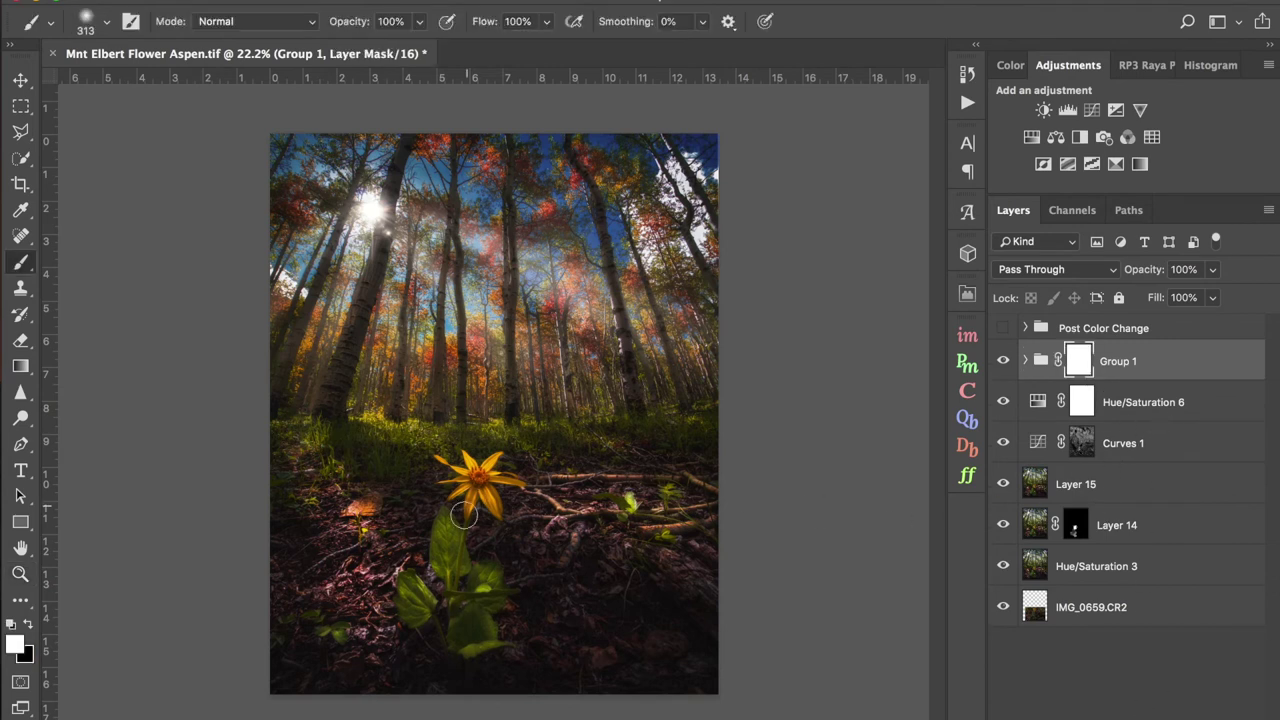
left_click_drag(450, 515, 478, 518, "ctrl+alt")
key("x")
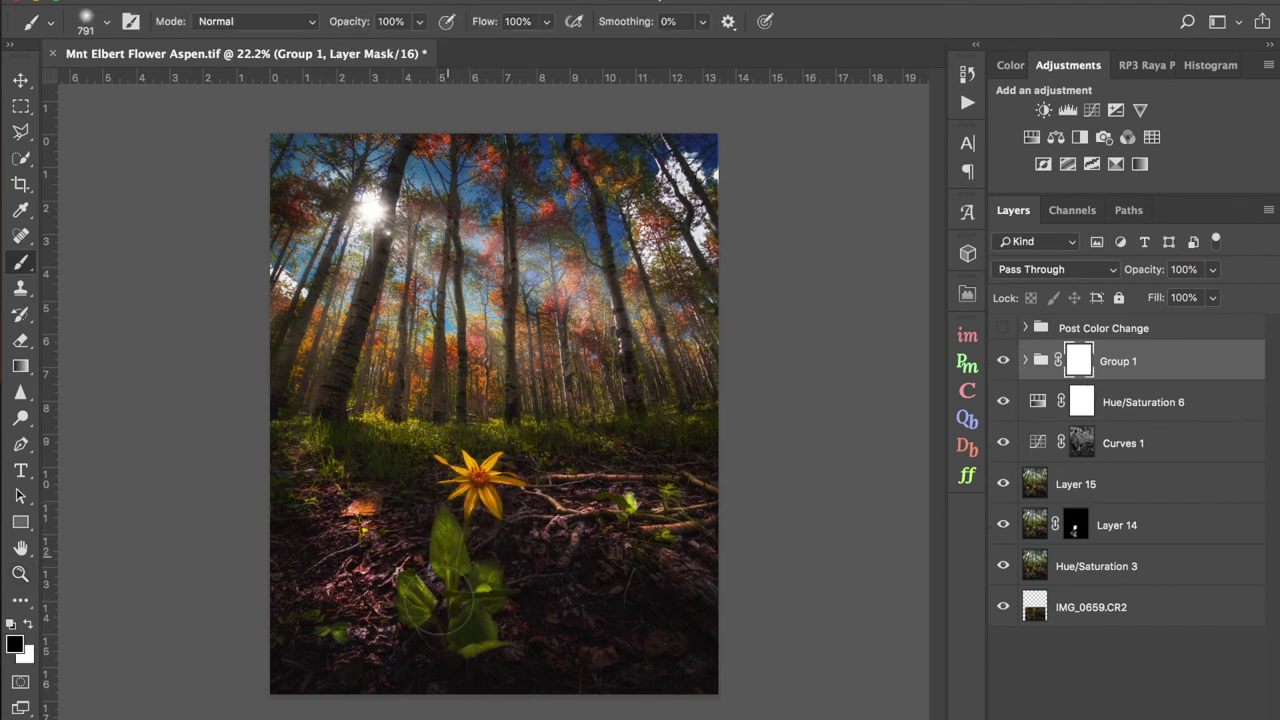
left_click_drag(478, 612, 500, 634)
left_click_drag(1166, 410, 1257, 700)
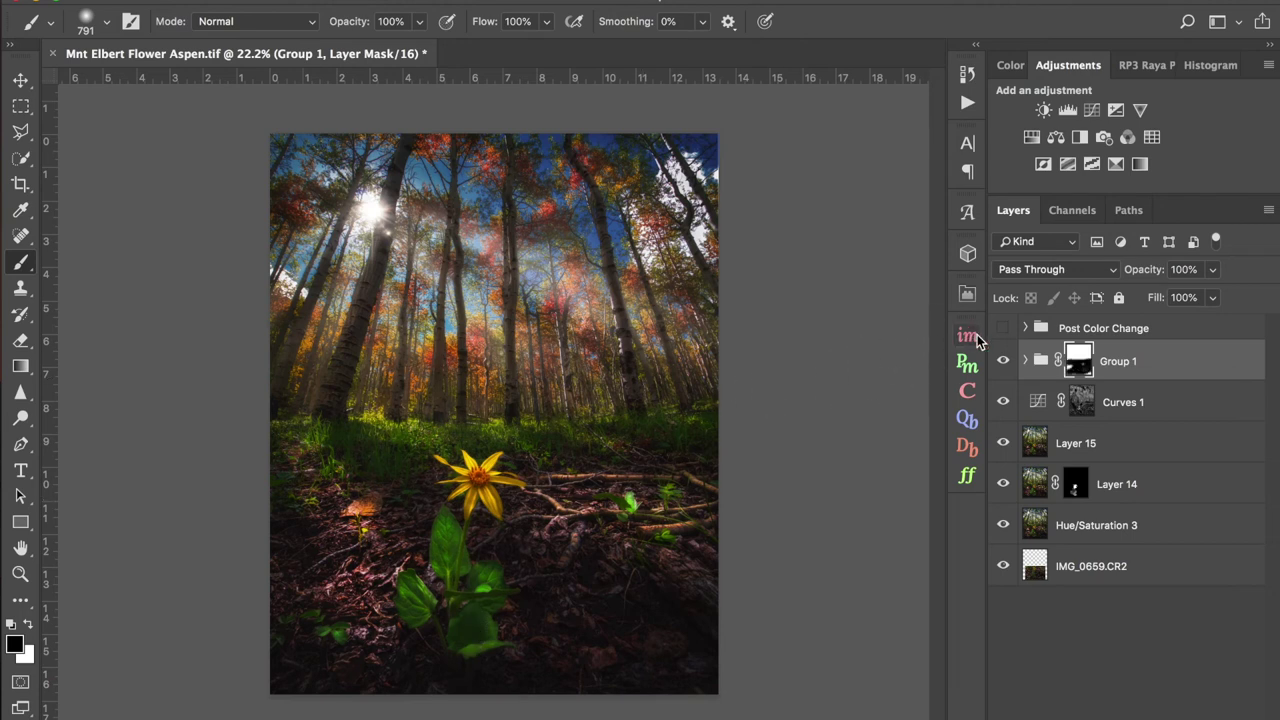
- Paint white with a 556 brush on Layer 21's mask to reveal more autumn colouring
left_click(1024, 361)
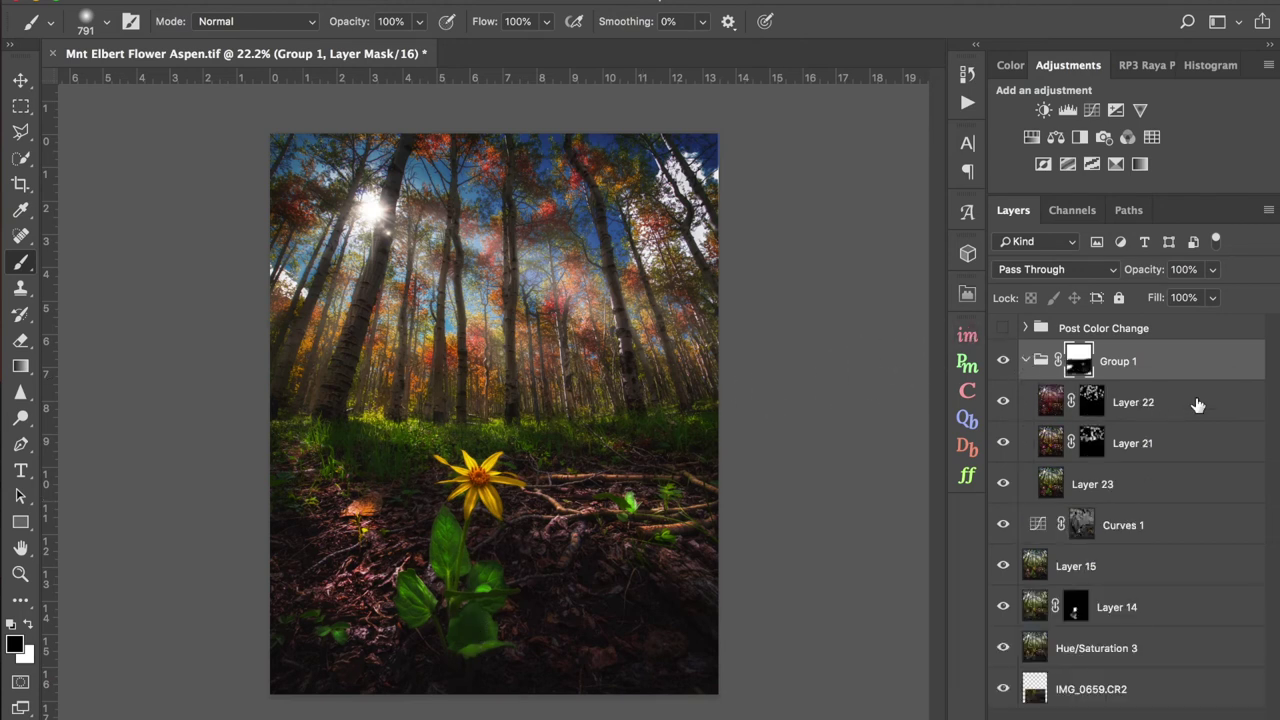
left_click(1198, 404)
left_click(1186, 445)
left_click(1091, 442)
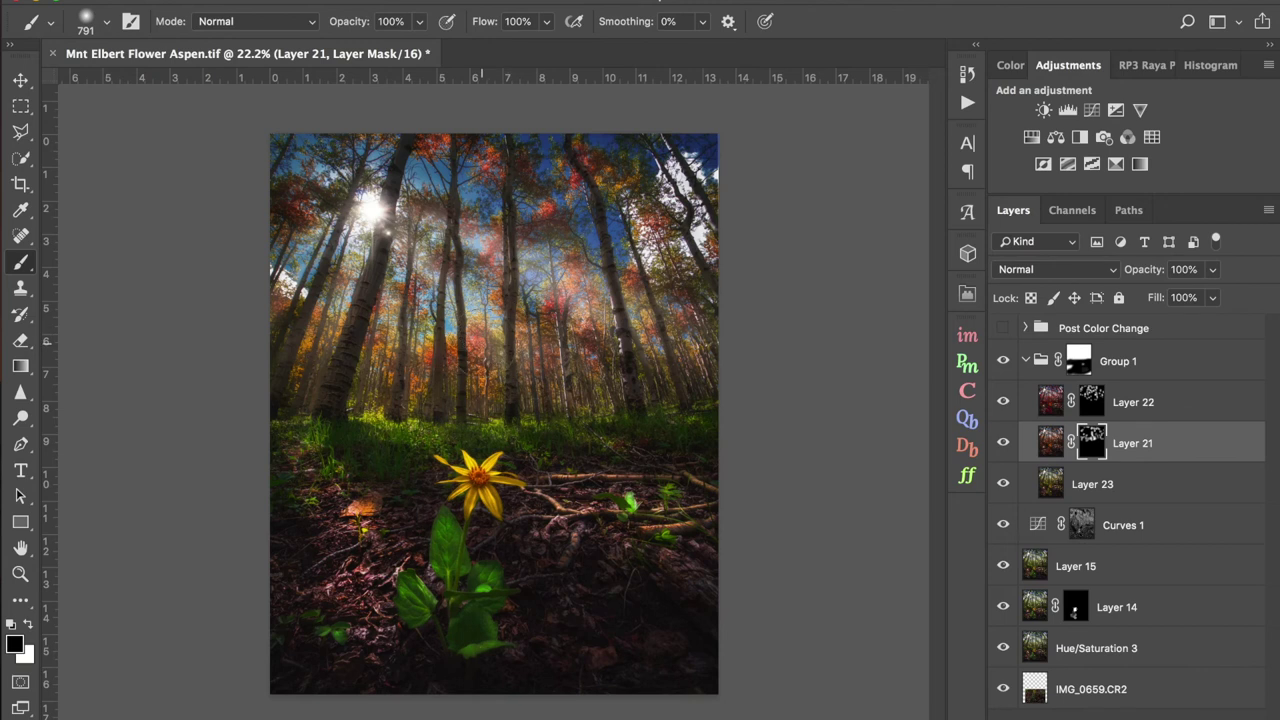
left_click_drag(500, 343, 470, 343)
key("x")
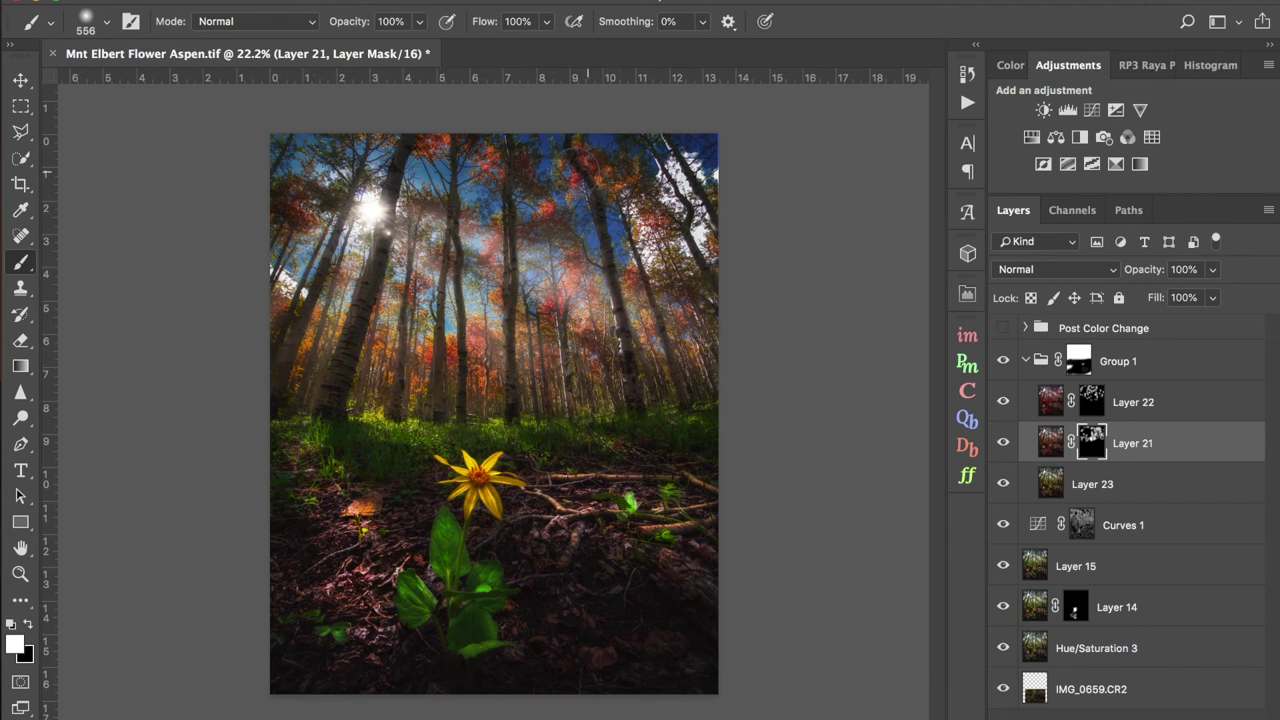
left_click_drag(585, 522, 643, 559)
- Collapse Group 1 and toggle it off and on twice to compare, ending with autumn colouring visible
left_click(1025, 361)
left_click(1003, 361)
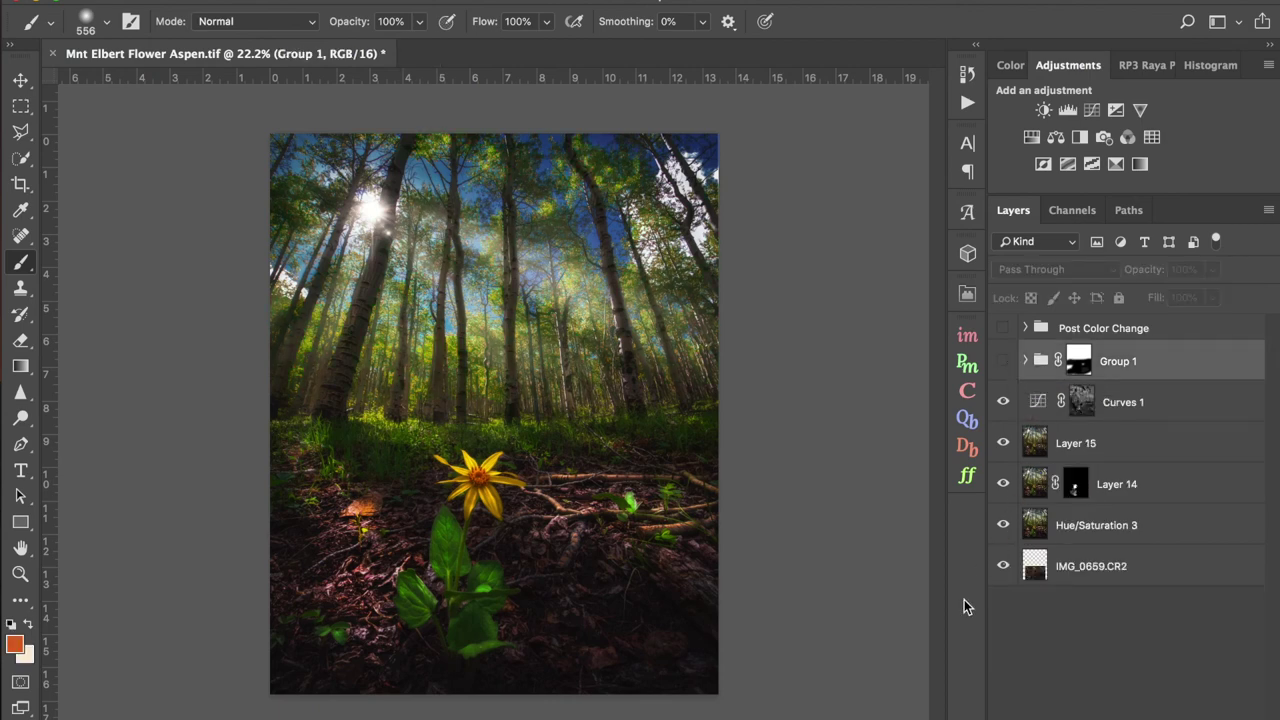
left_click(1003, 362)
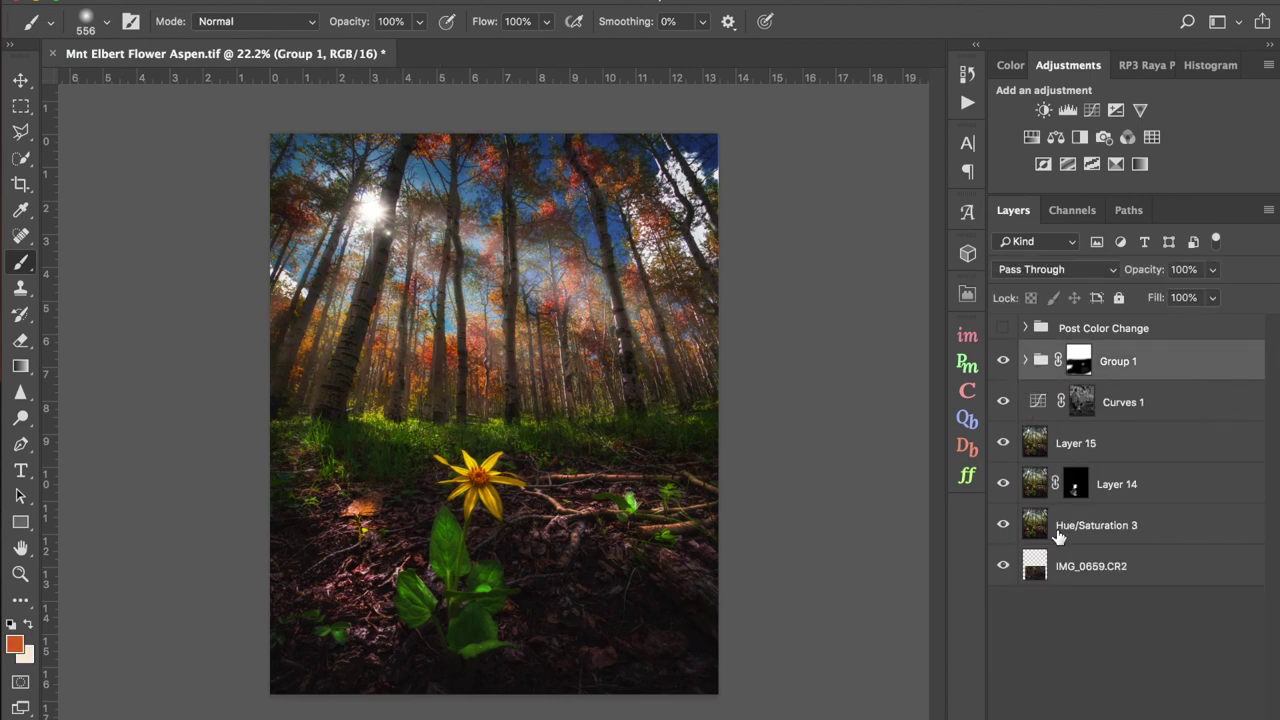
left_click(1003, 361)
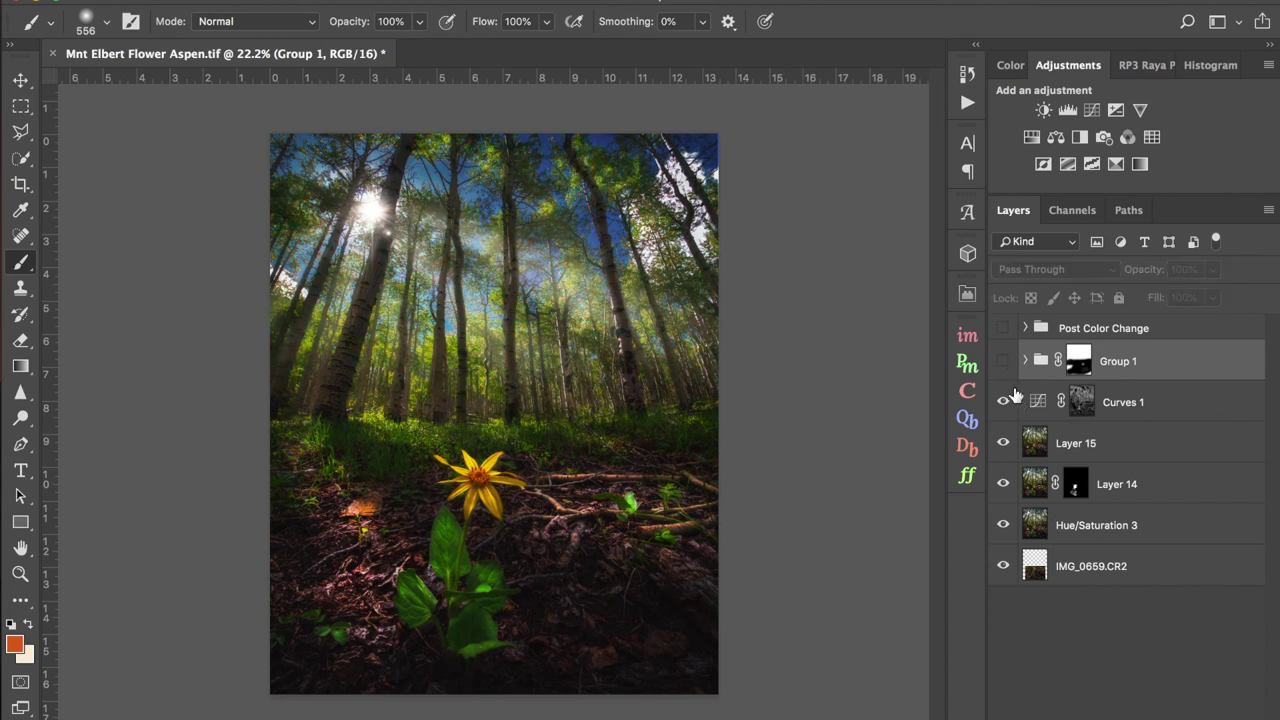
left_click(1003, 361)
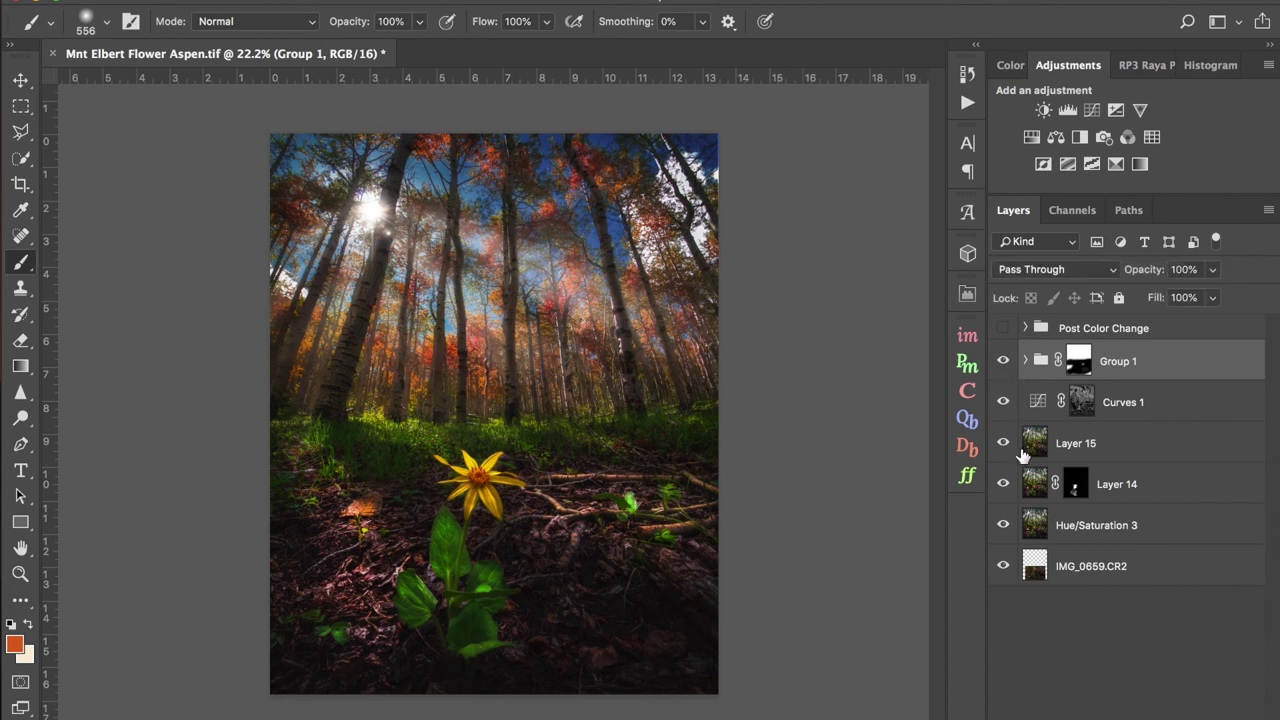